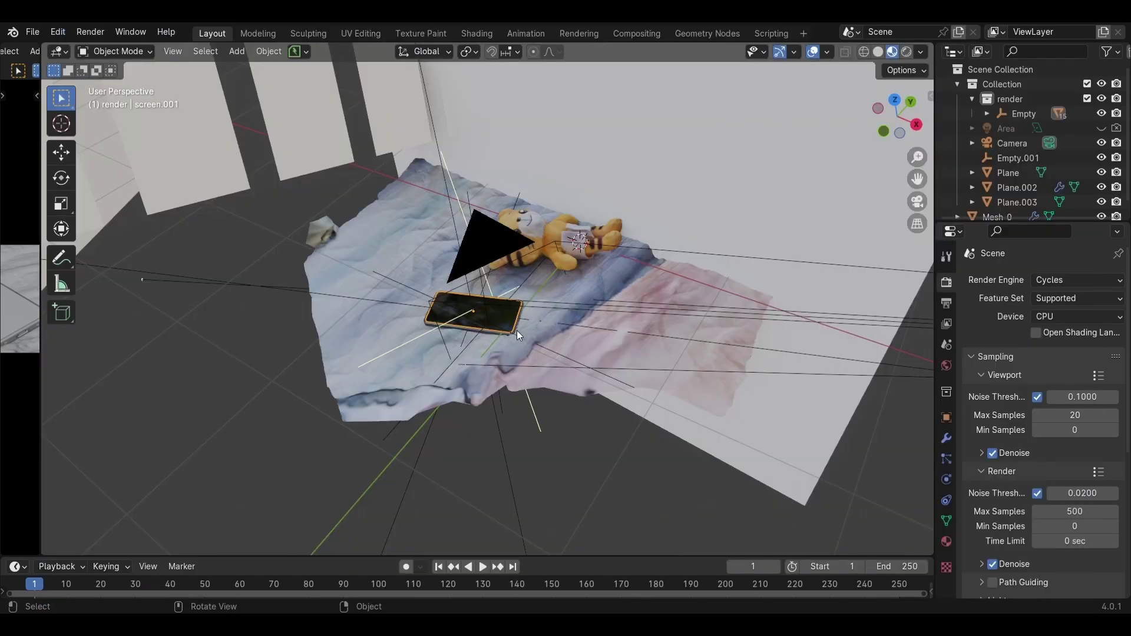
# - Orbit around the bedding scene and select the scanned blanket mesh
pyautogui.moveTo(516, 335); pyautogui.dragTo(511, 277, button='middle')
pyautogui.moveTo(454, 344); pyautogui.dragTo(457, 383, button='middle')
pyautogui.click(530, 372)
pyautogui.moveTo(542, 372); pyautogui.dragTo(514, 407, button='middle')
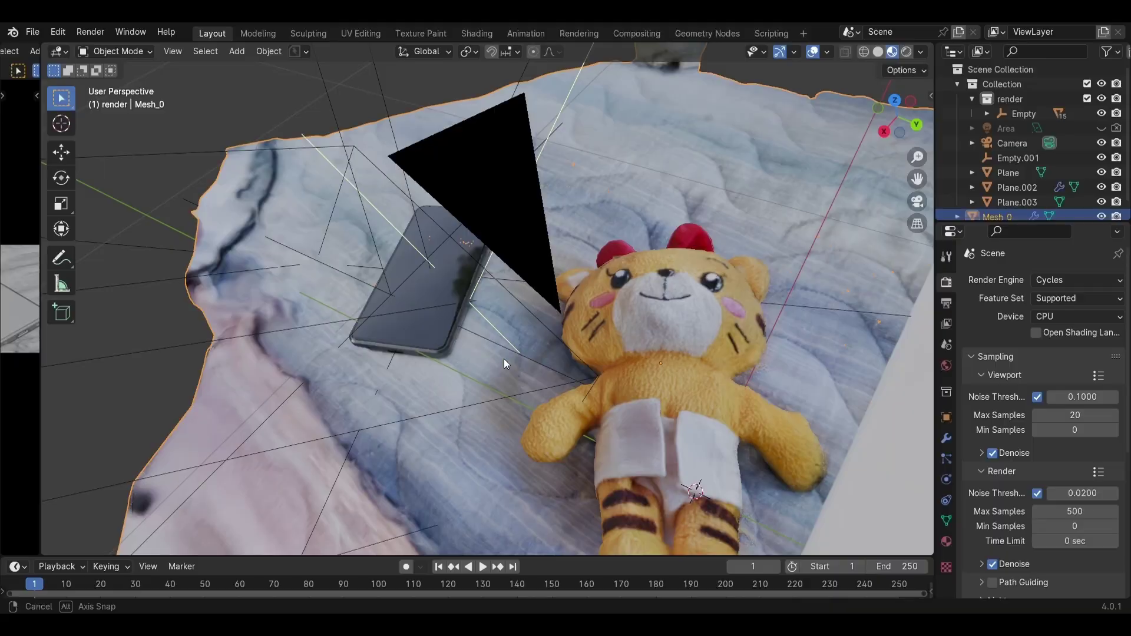
pyautogui.moveTo(504, 359); pyautogui.dragTo(603, 359, button='middle')
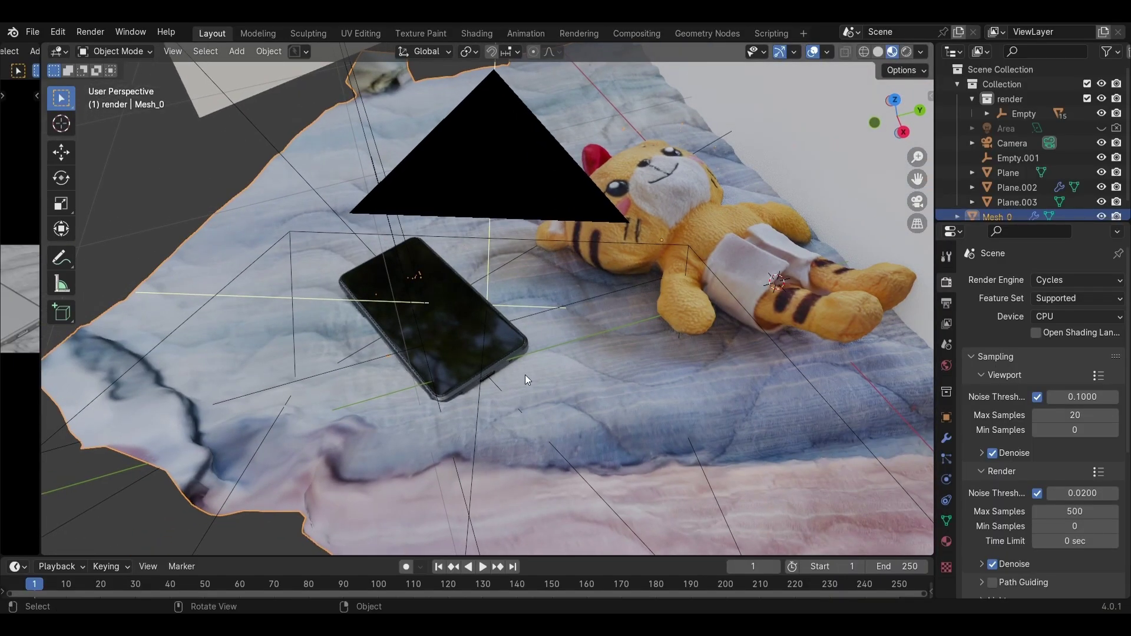
pyautogui.moveTo(519, 385); pyautogui.dragTo(650, 311, button='middle')
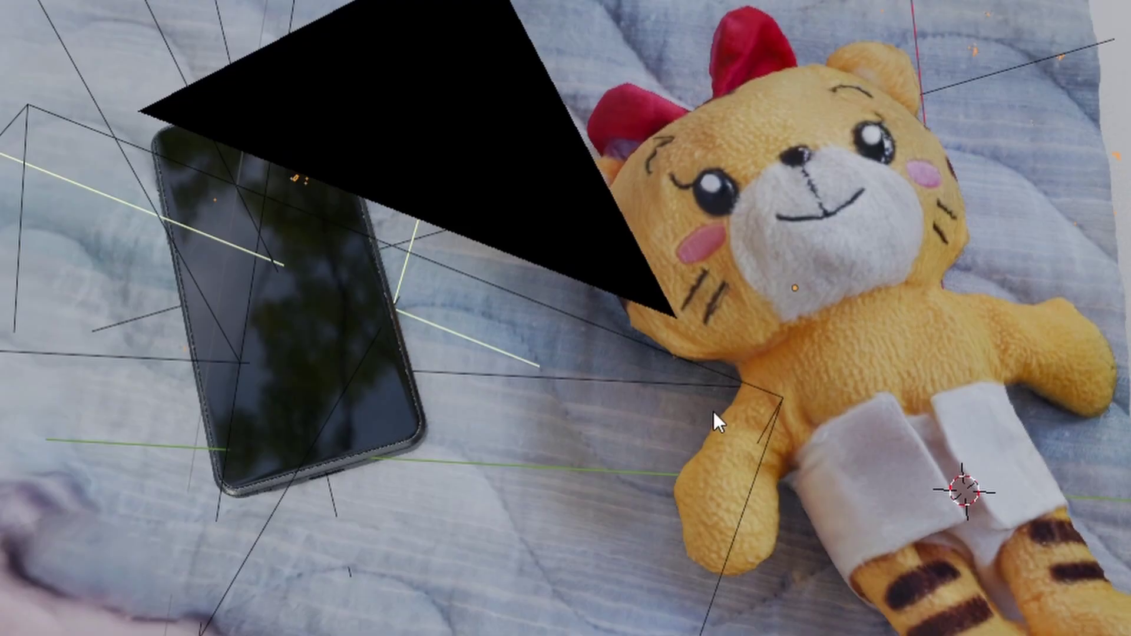
pyautogui.moveTo(713, 411); pyautogui.dragTo(687, 295, button='middle')
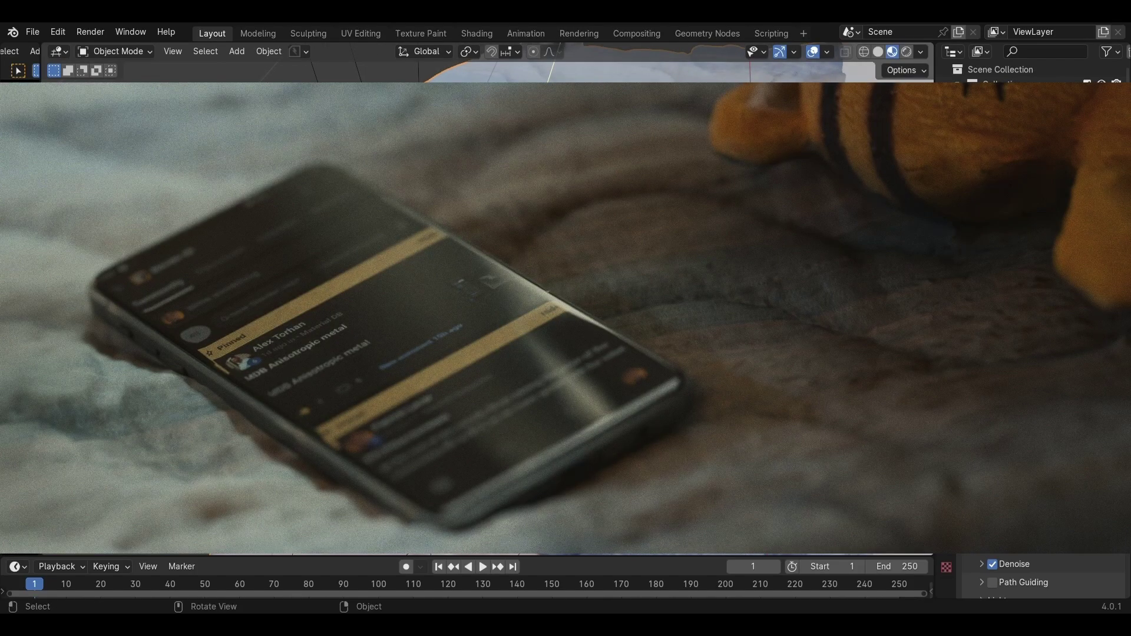
pyautogui.moveTo(687, 296); pyautogui.dragTo(642, 299, button='middle')
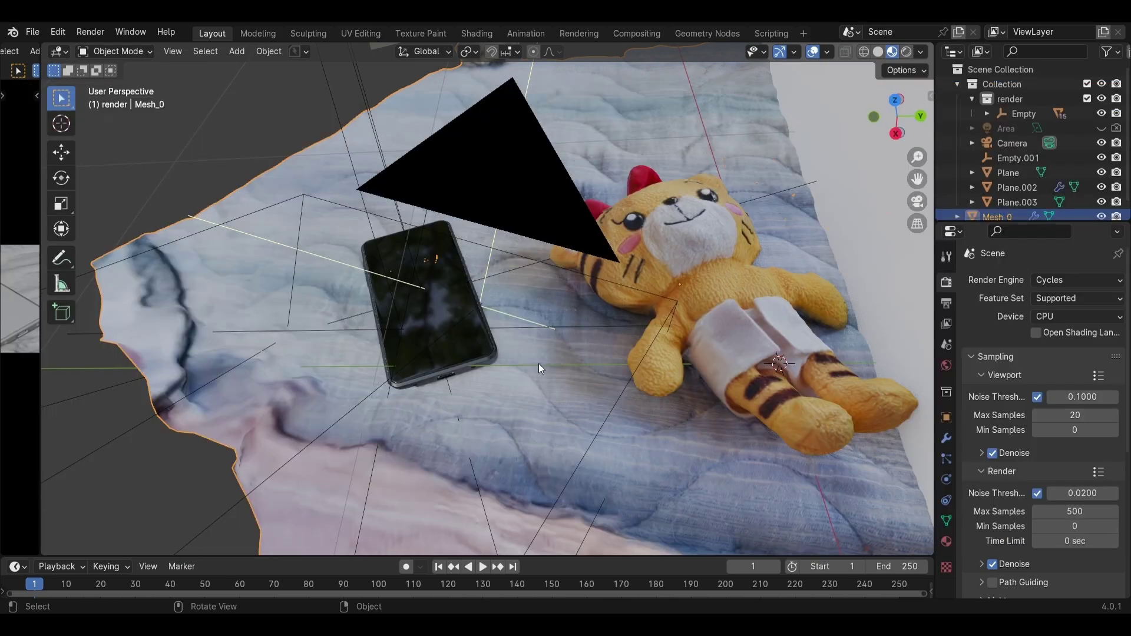
# - Zoom close on the phone in Rendered shading and show the Smooth modifier (factor -0.030, 2 repeats)
pyautogui.moveTo(539, 363); pyautogui.dragTo(563, 347, button='middle')
pyautogui.keyDown('ctrl'); pyautogui.moveTo(424, 342); pyautogui.dragTo(344, 333, button='middle'); pyautogui.keyUp('ctrl')
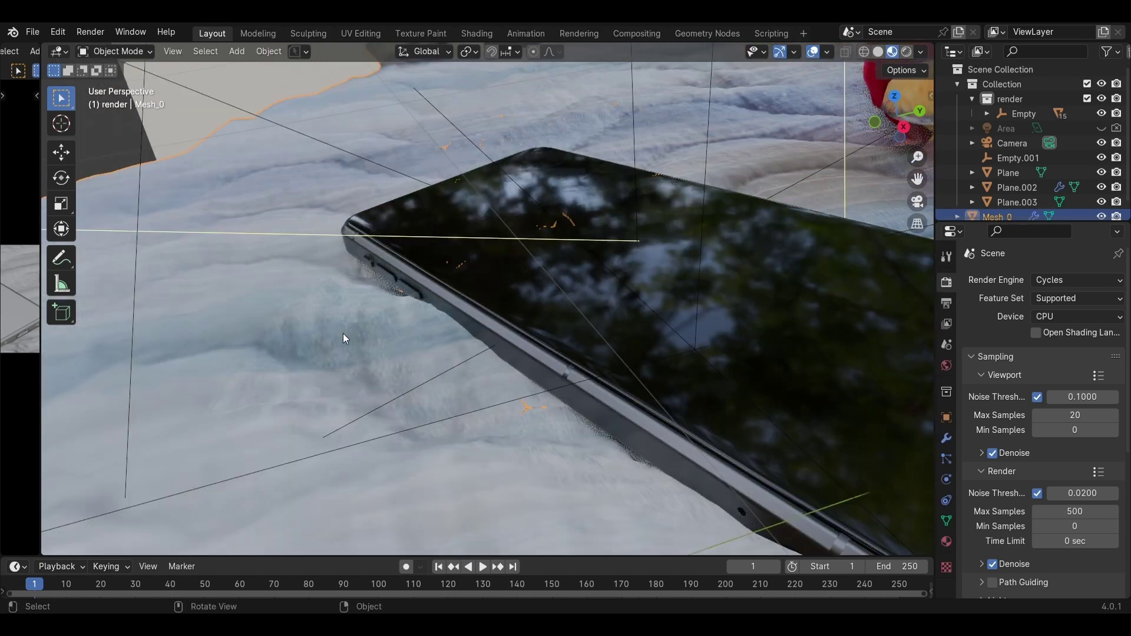
pyautogui.click(908, 53)
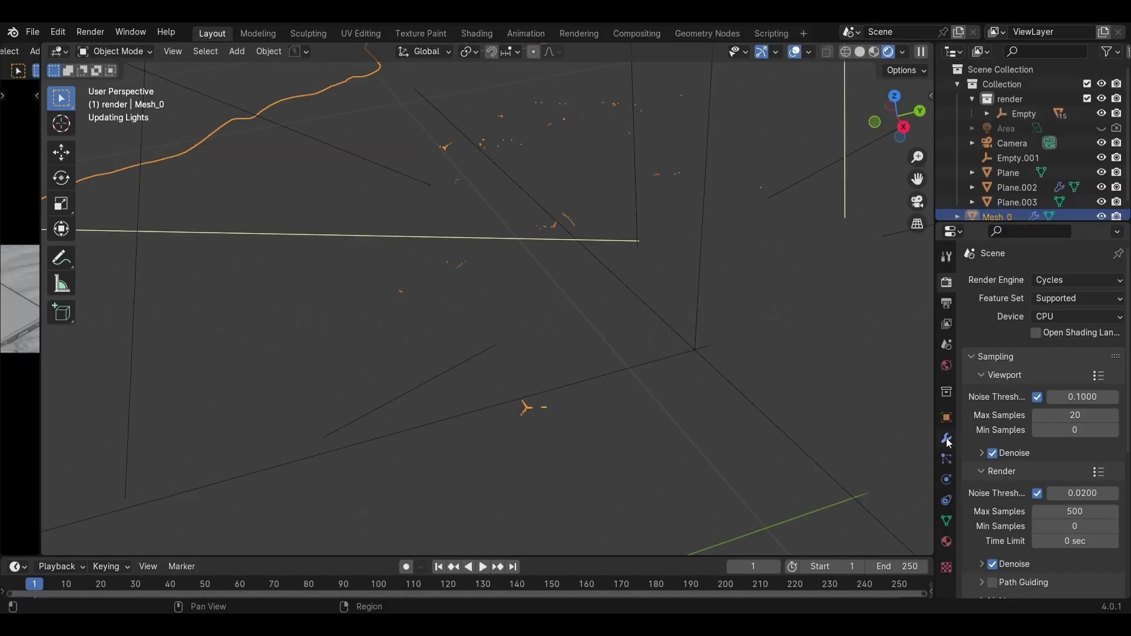
pyautogui.click(947, 438)
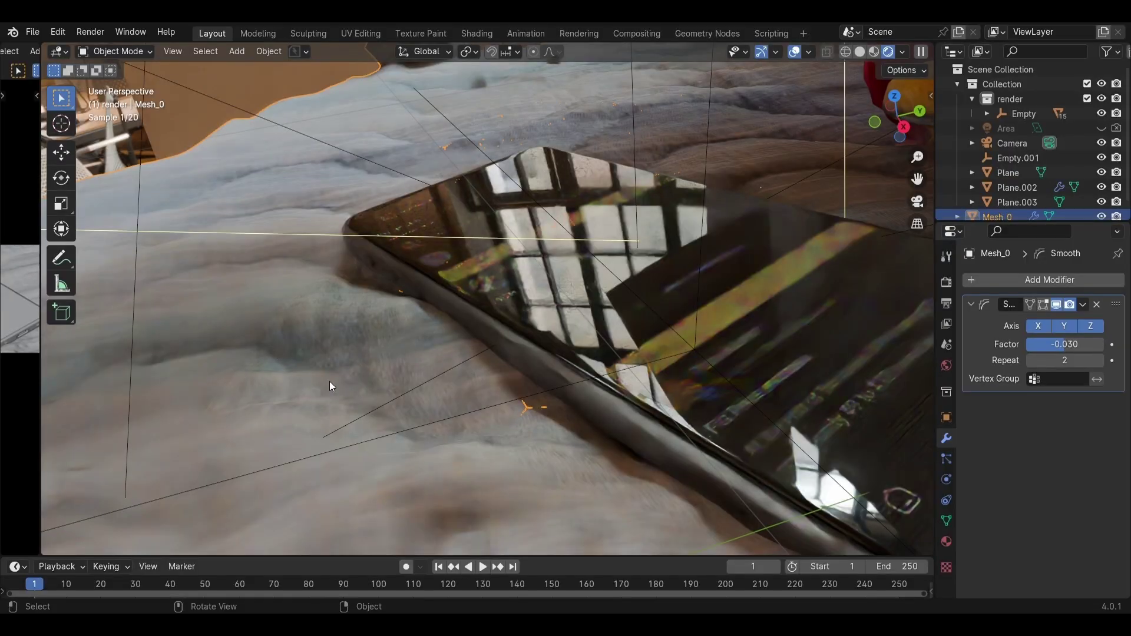
# - View through the scene camera, toggle viewport Denoise in Render Properties, then orbit out
pyautogui.press('KP_0')
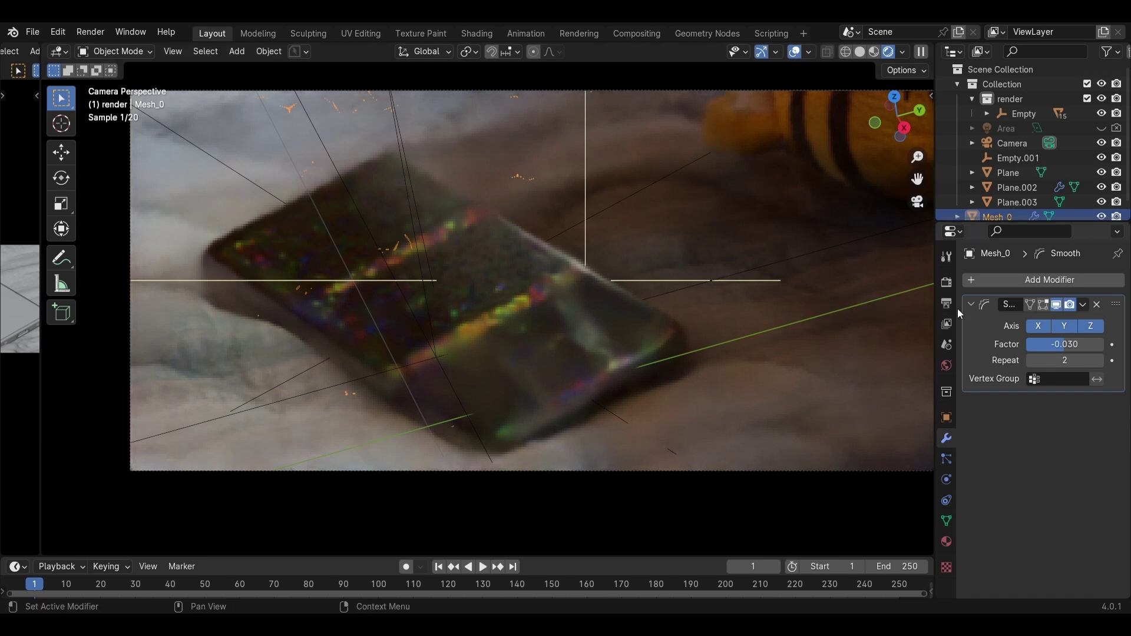
pyautogui.click(946, 283)
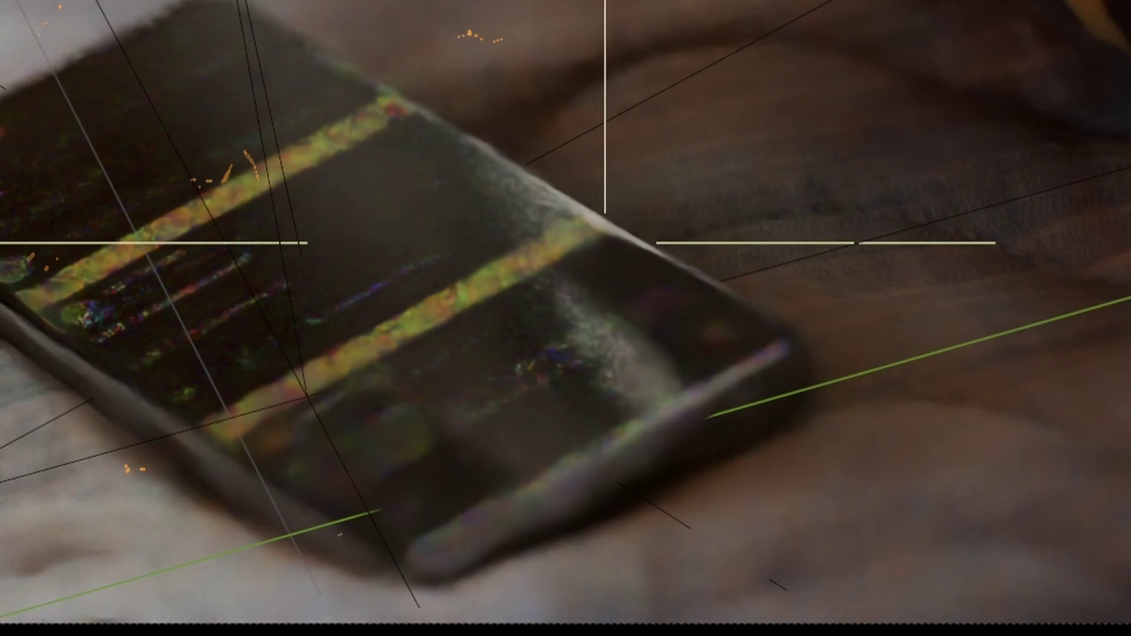
pyautogui.click(992, 454)
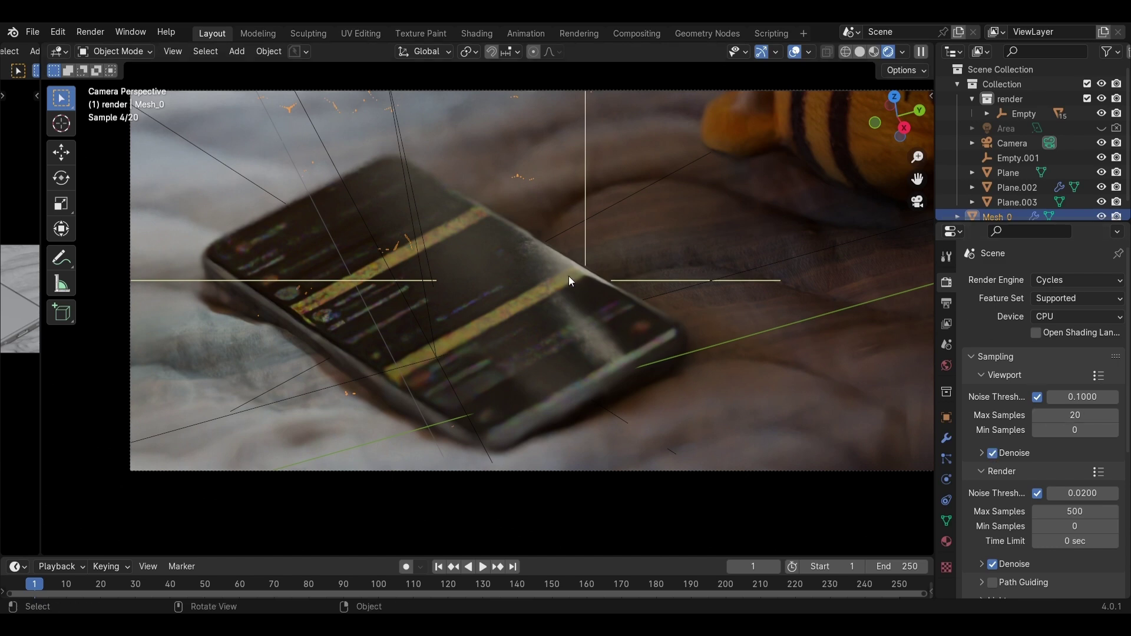
pyautogui.moveTo(663, 269); pyautogui.dragTo(487, 39, button='middle')
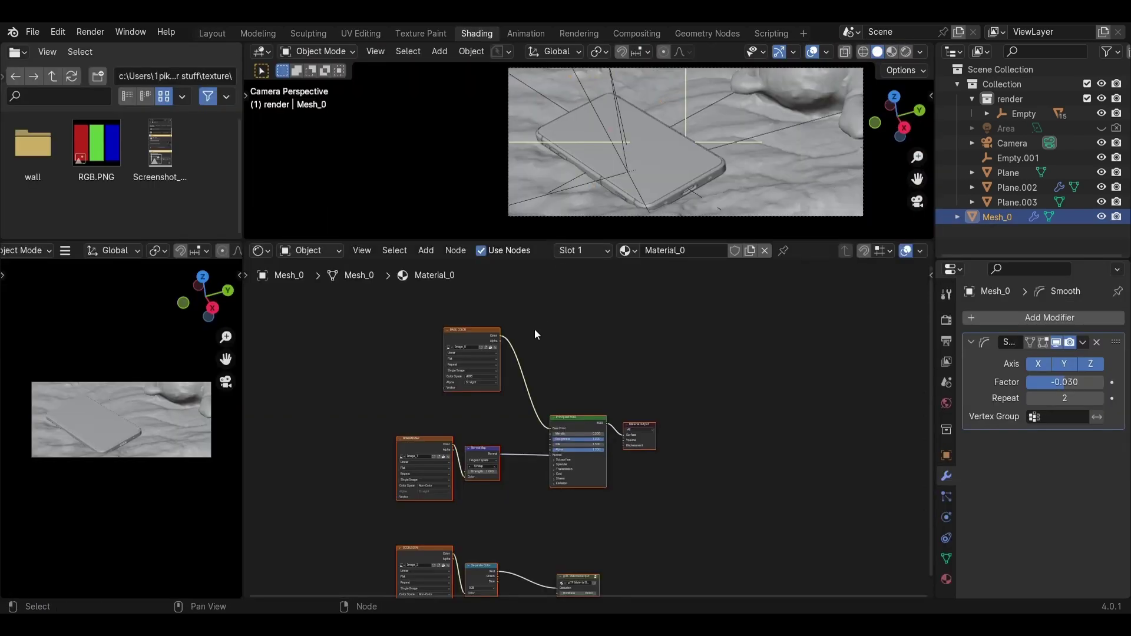
# - Enlarge the 3D view and read the World's Creative_Space_01.exr HDRI node at Background strength 3.000
pyautogui.moveTo(615, 241); pyautogui.dragTo(699, 292)
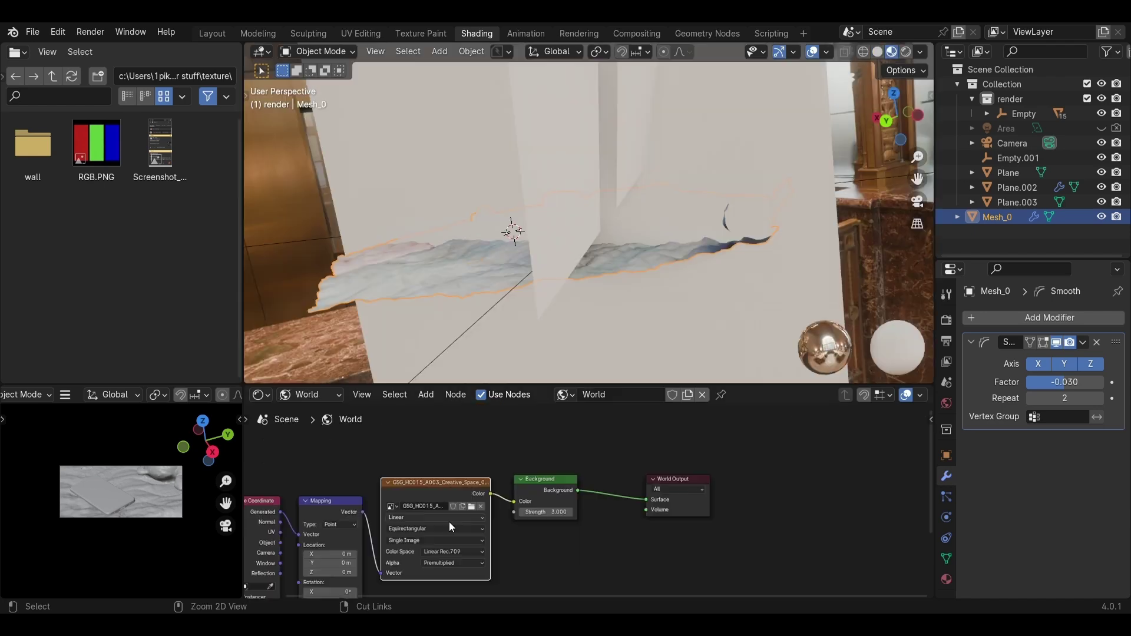
pyautogui.scroll(4, 449, 522)
pyautogui.moveTo(437, 483); pyautogui.dragTo(493, 477)
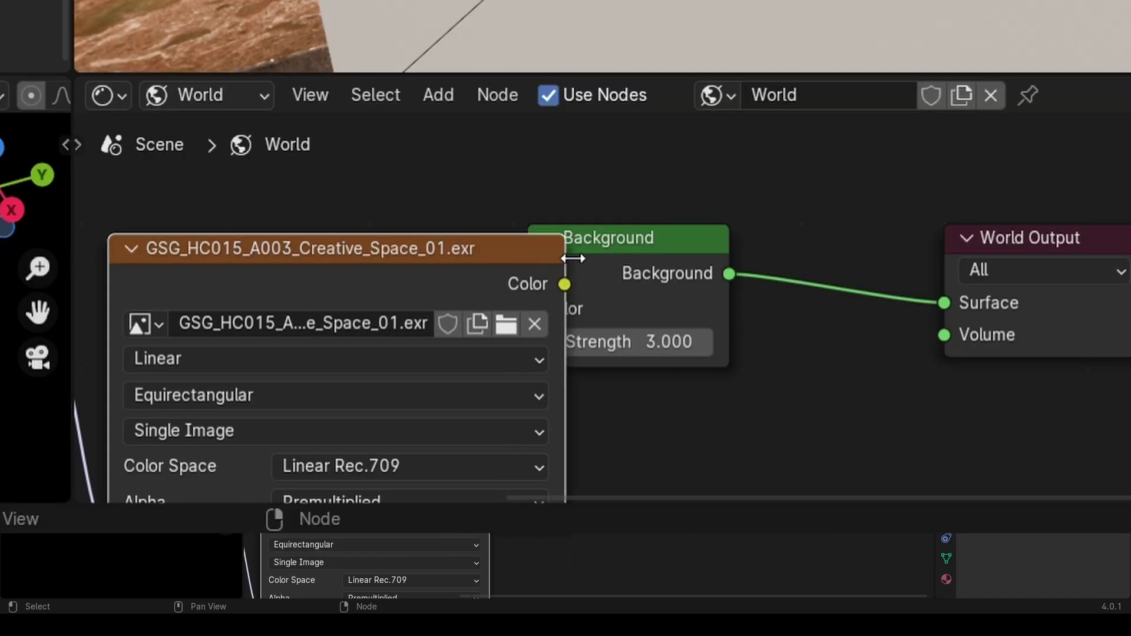
pyautogui.moveTo(573, 258); pyautogui.dragTo(429, 264)
pyautogui.moveTo(433, 212)
pyautogui.mouseDown(button='middle')
pyautogui.moveTo(397, 222)
pyautogui.moveTo(448, 222)
pyautogui.mouseUp(button='middle')
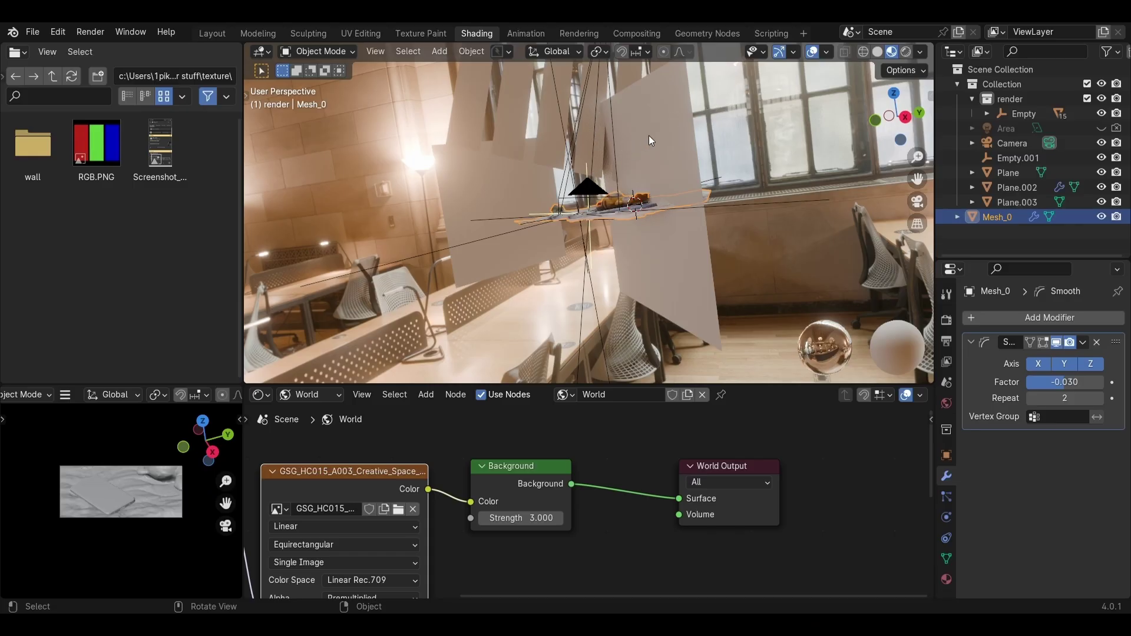
pyautogui.press('KP_0')
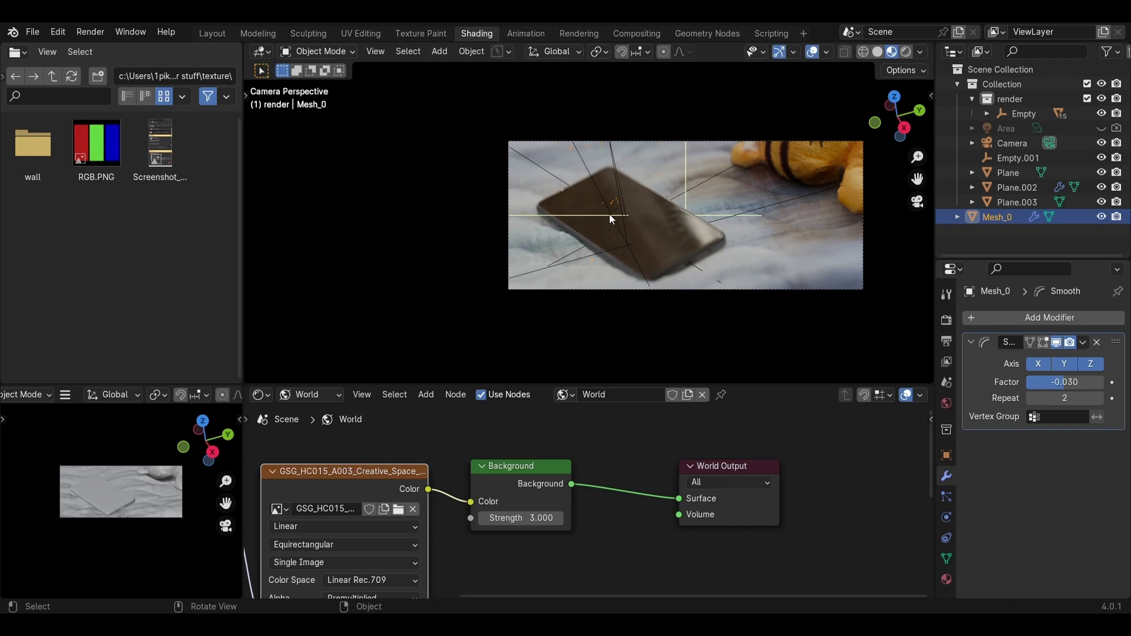
pyautogui.moveTo(634, 164); pyautogui.dragTo(604, 133, button='middle')
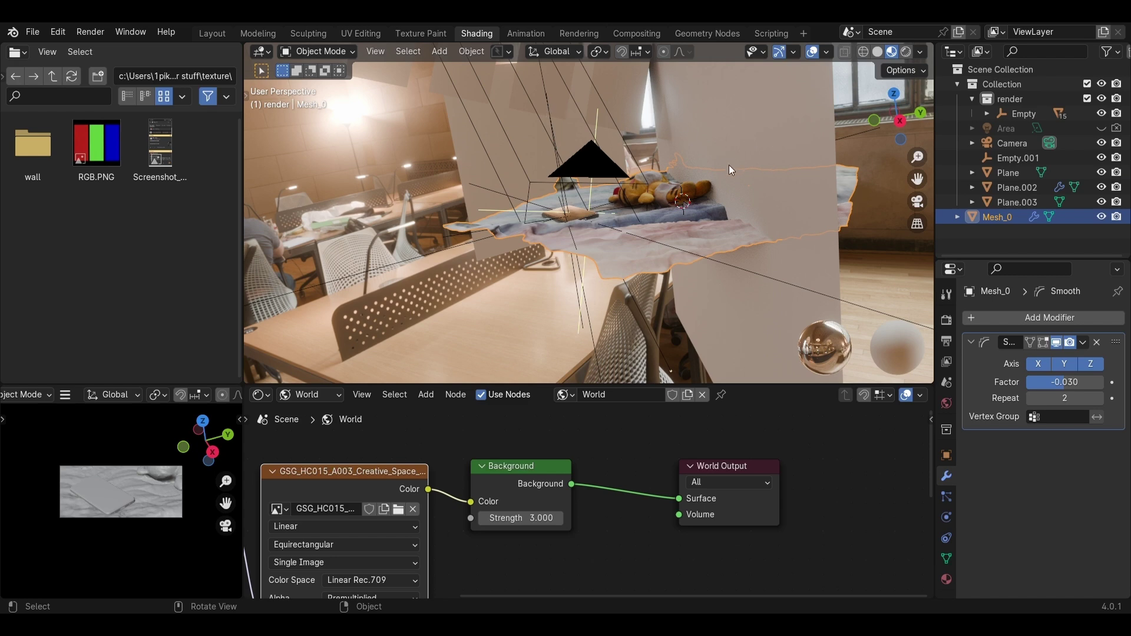
pyautogui.moveTo(582, 236); pyautogui.dragTo(372, 160, button='middle')
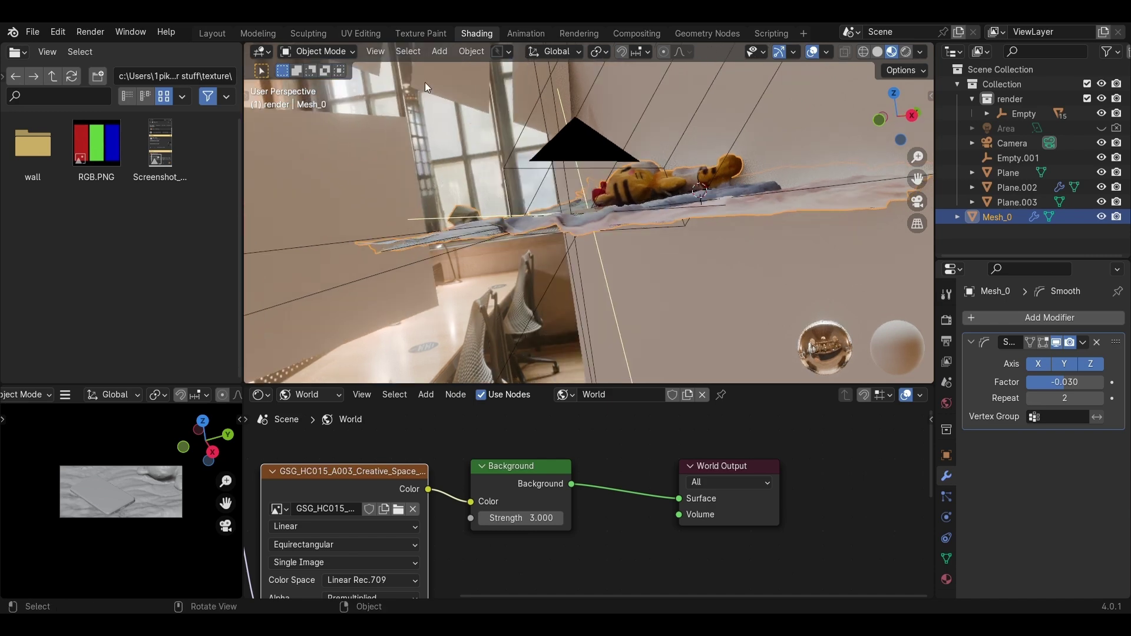
pyautogui.moveTo(483, 181); pyautogui.dragTo(524, 210, button='middle')
pyautogui.press('KP_0')
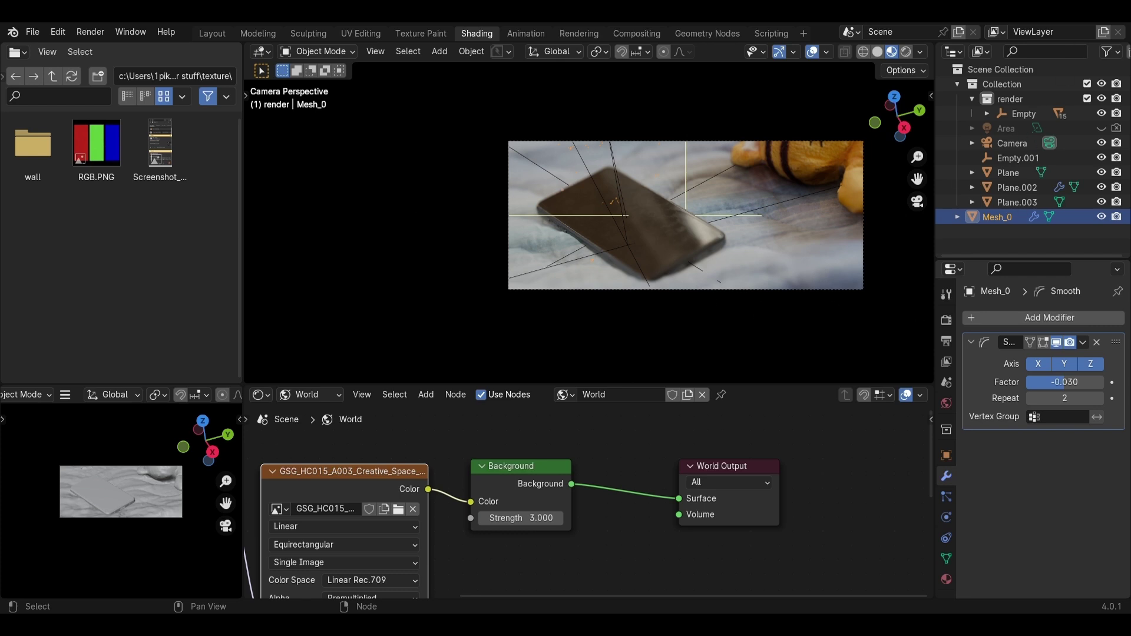
# - Select the phone and pan the node editor to its RGB screen material nodes
pyautogui.click(640, 247)
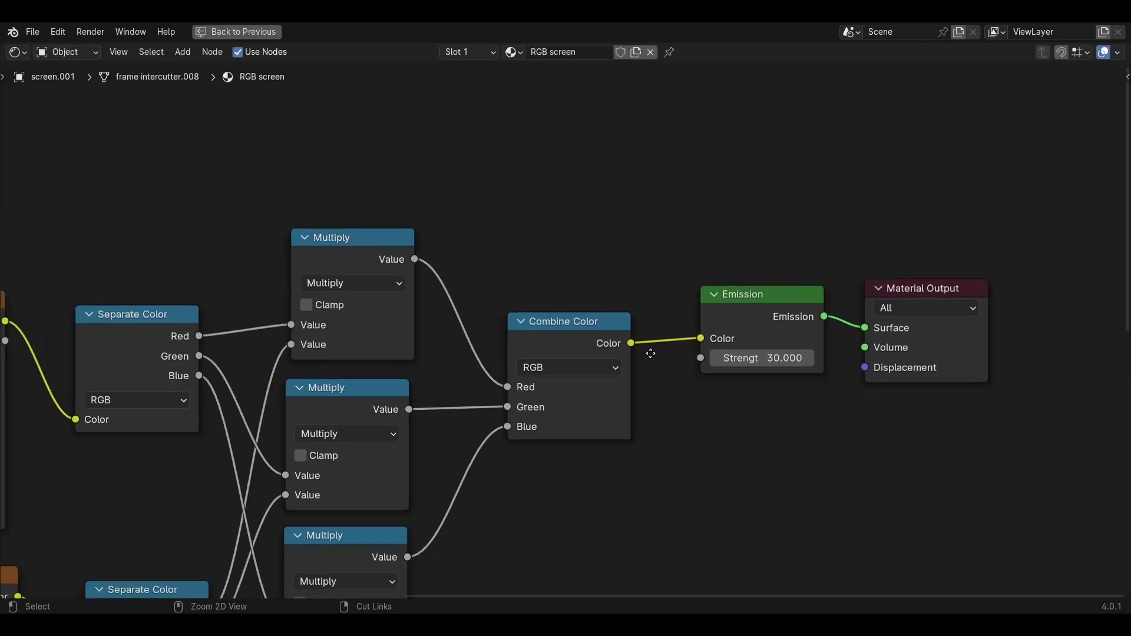
pyautogui.moveTo(649, 350); pyautogui.dragTo(722, 333, button='middle')
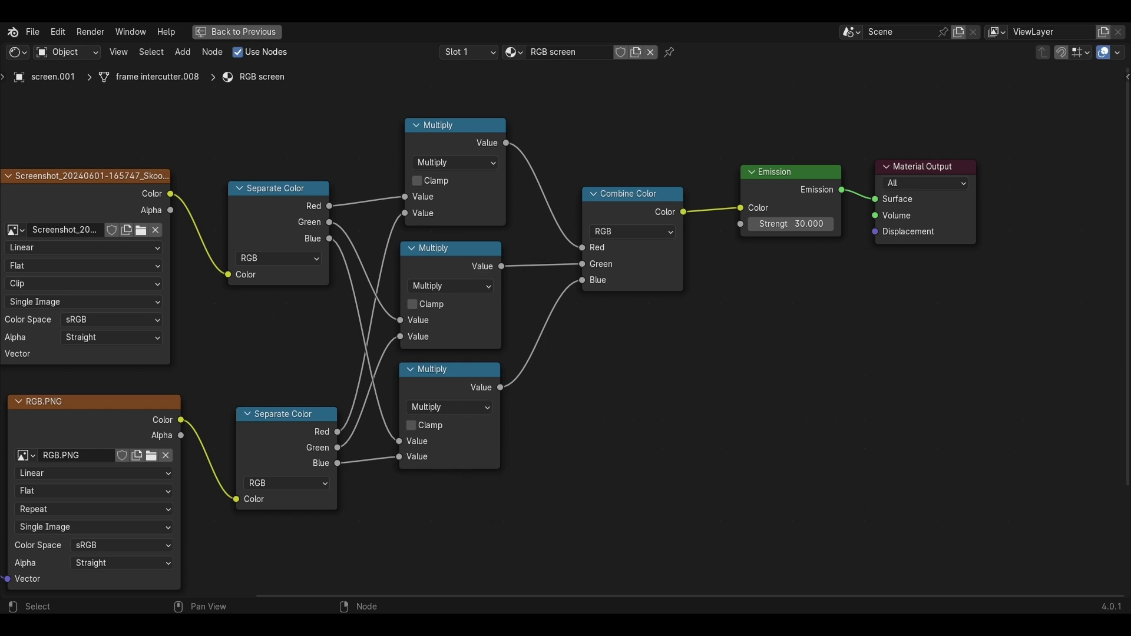
# - Inspect the screenshot and RGB.PNG image texture nodes, then maximize the node editor
pyautogui.moveTo(573, 391); pyautogui.dragTo(711, 411, button='middle')
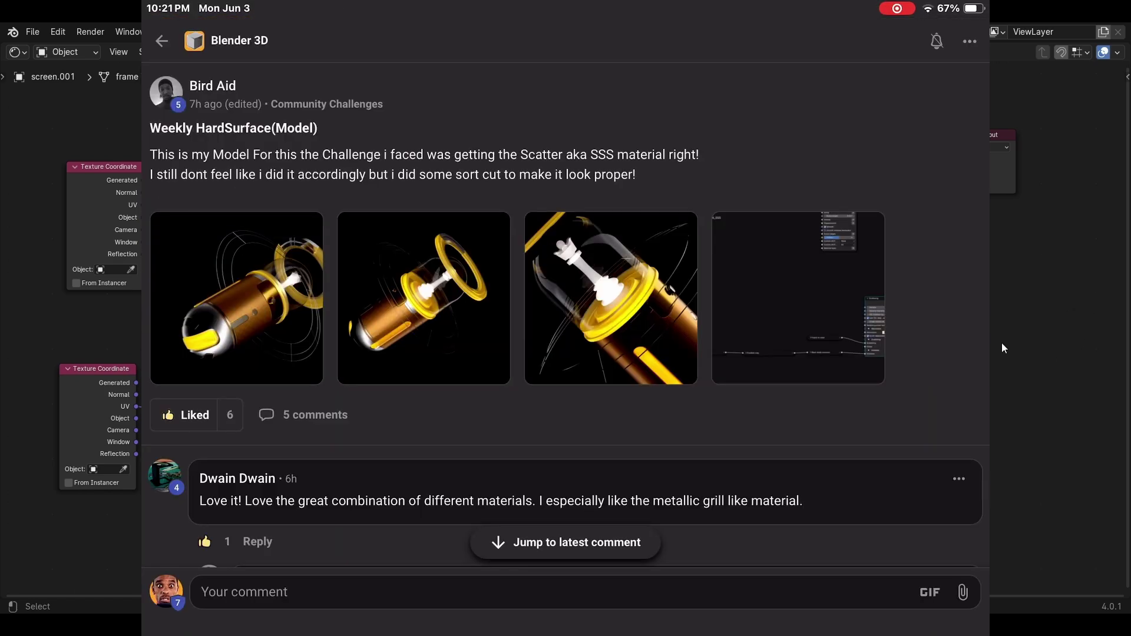
pyautogui.click(301, 150)
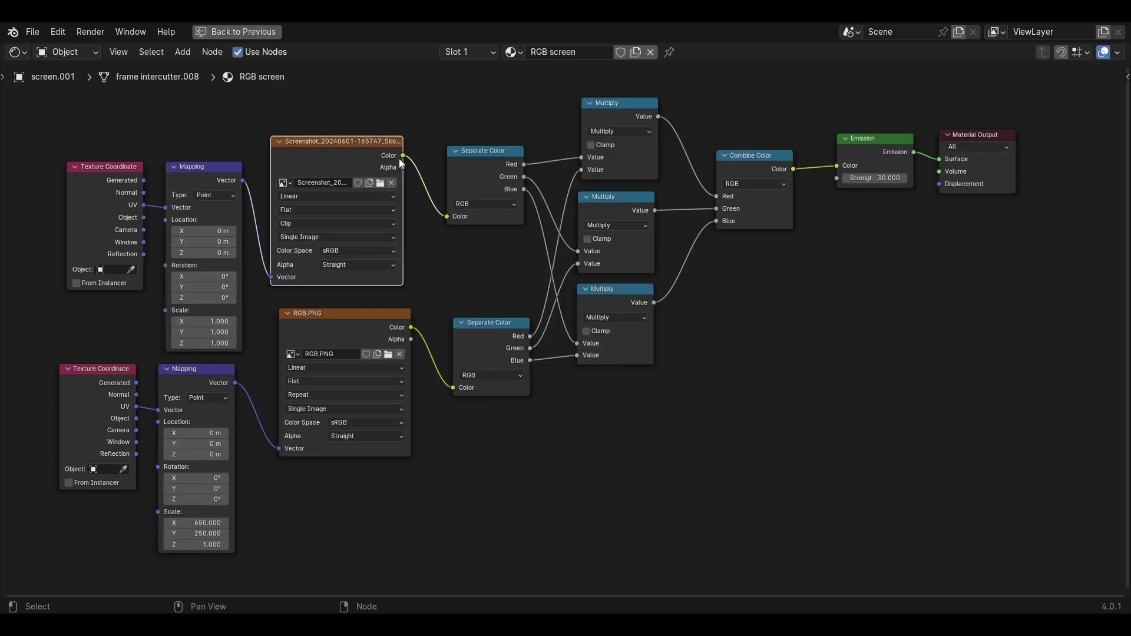
pyautogui.click(341, 320)
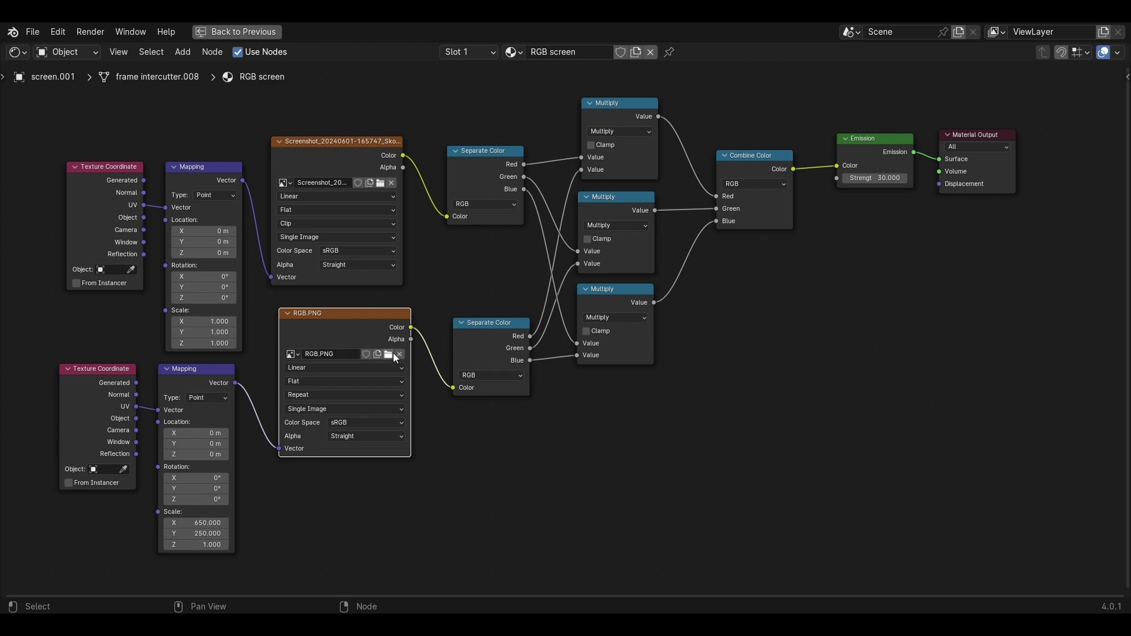
pyautogui.click(237, 32)
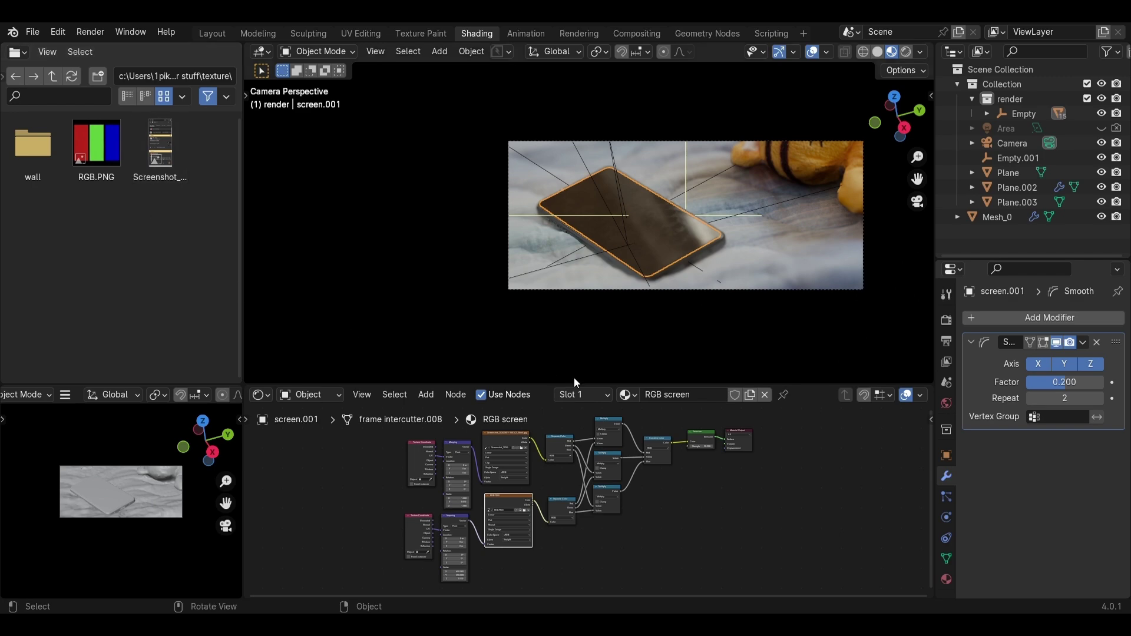
pyautogui.hotkey('ctrl', 'space')
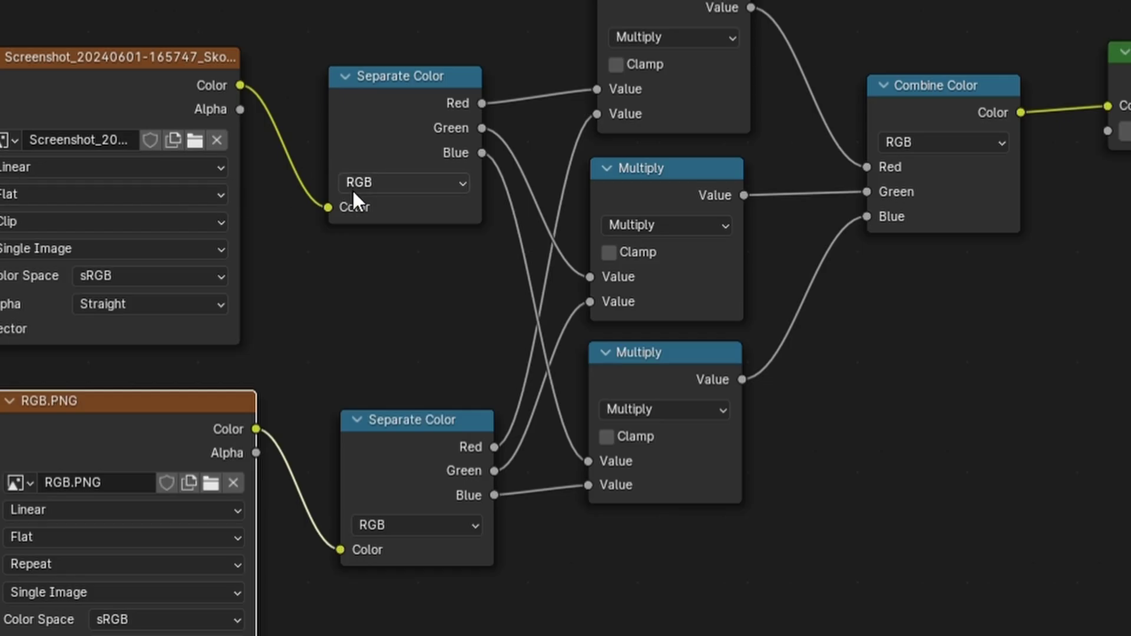
# - Review the Separate Color, Multiply and Combine Color nodes, nudge Emission lower, and restore the Shading layout
pyautogui.click(395, 88)
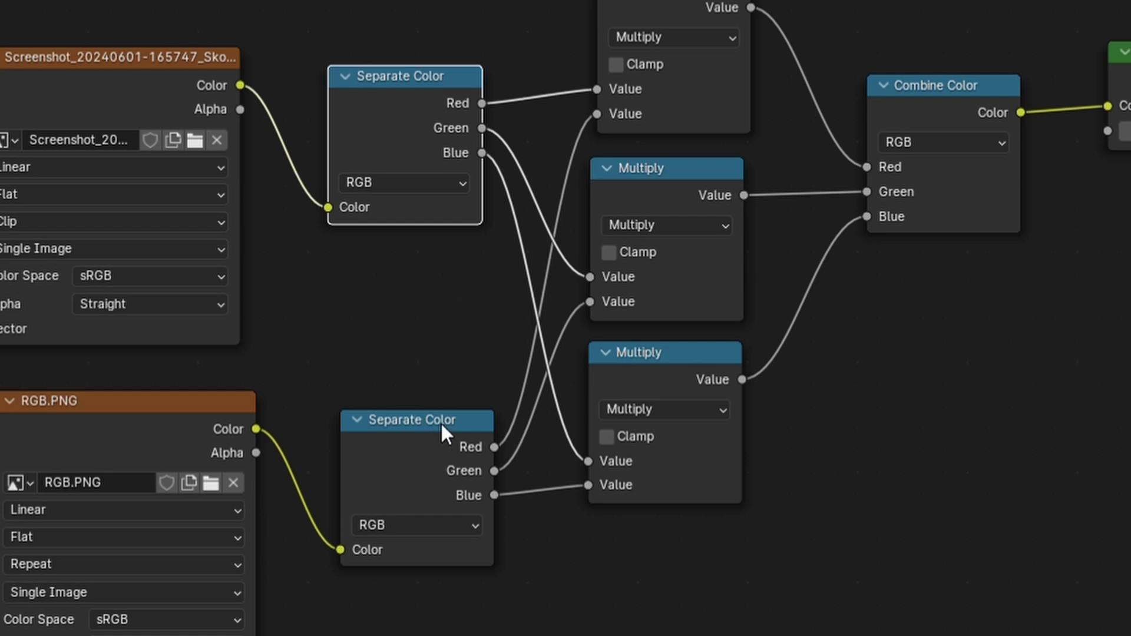
pyautogui.click(678, 204)
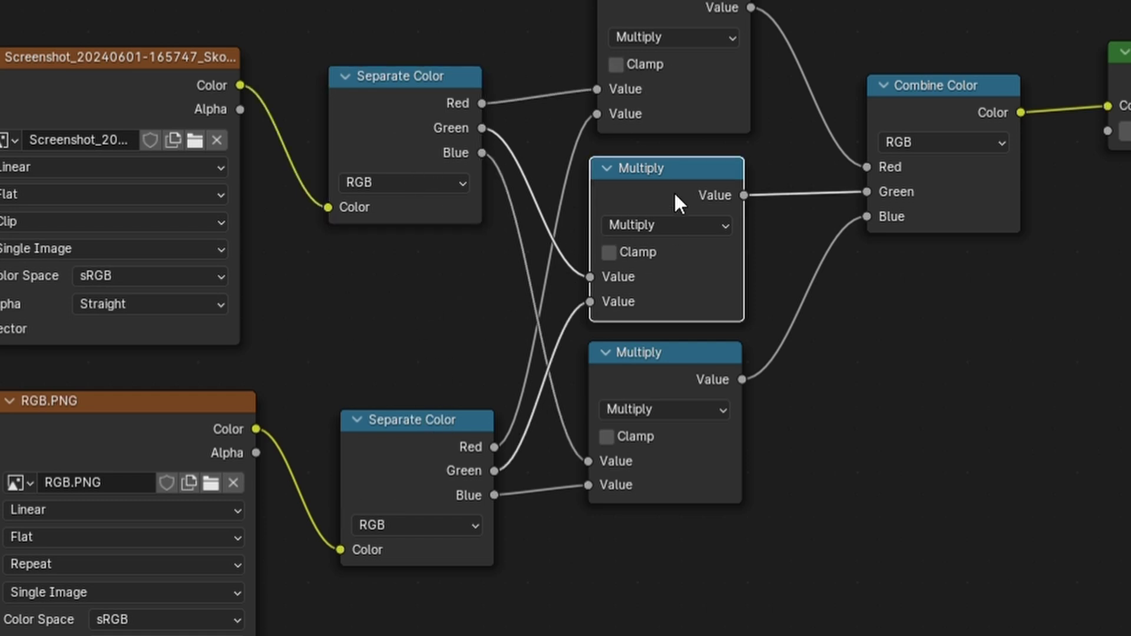
pyautogui.click(666, 375)
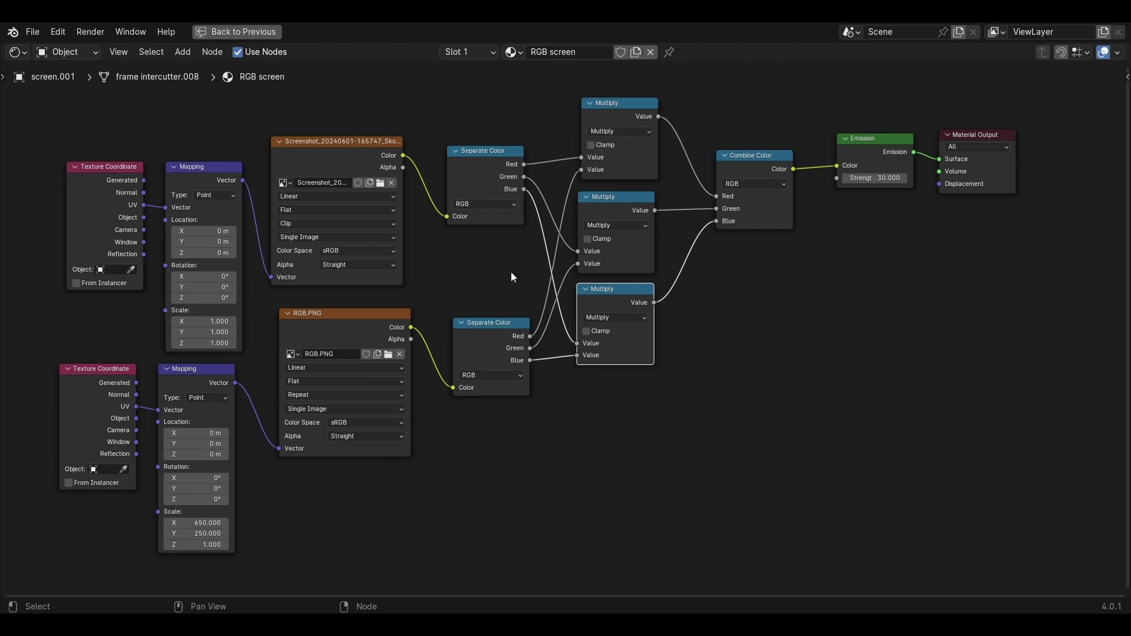
pyautogui.click(734, 160)
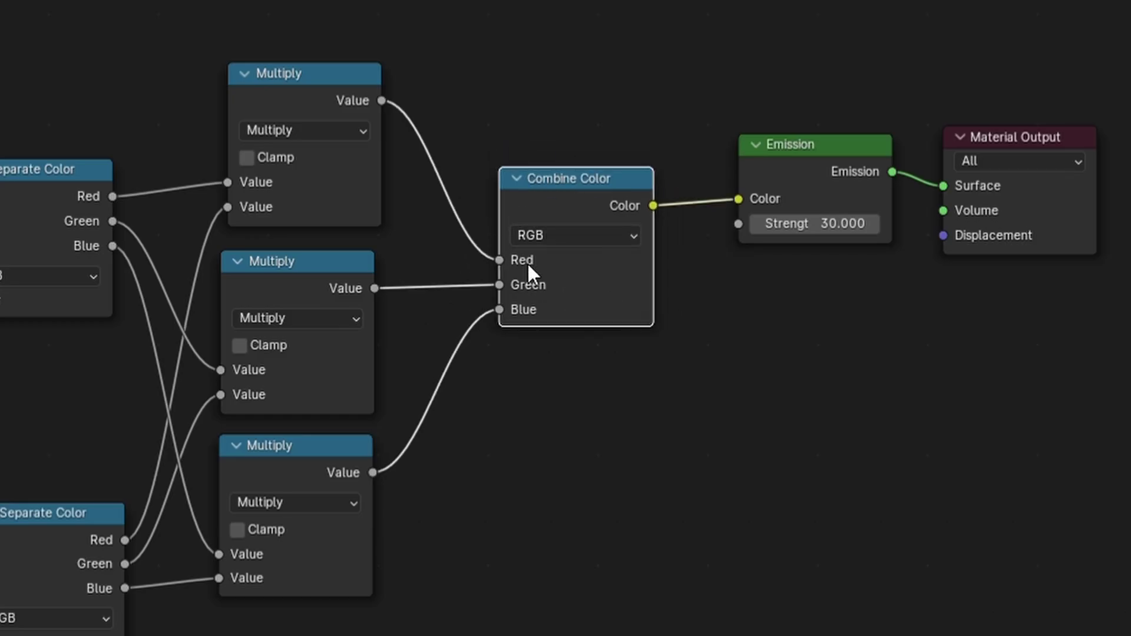
pyautogui.moveTo(825, 156); pyautogui.dragTo(817, 183)
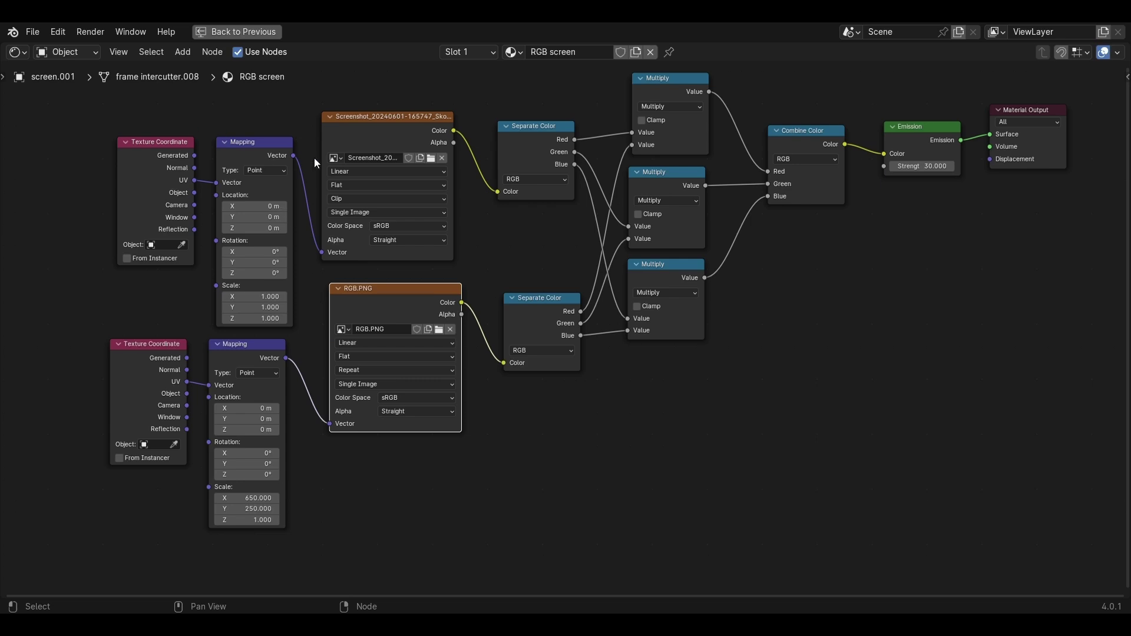
pyautogui.click(398, 119)
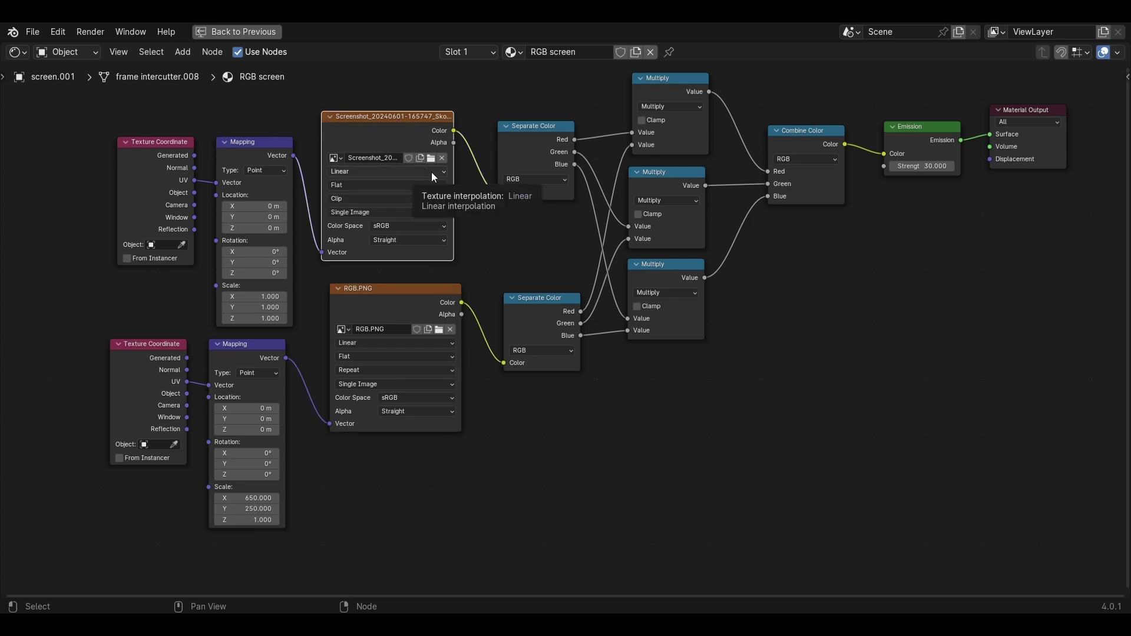
pyautogui.press('Home')
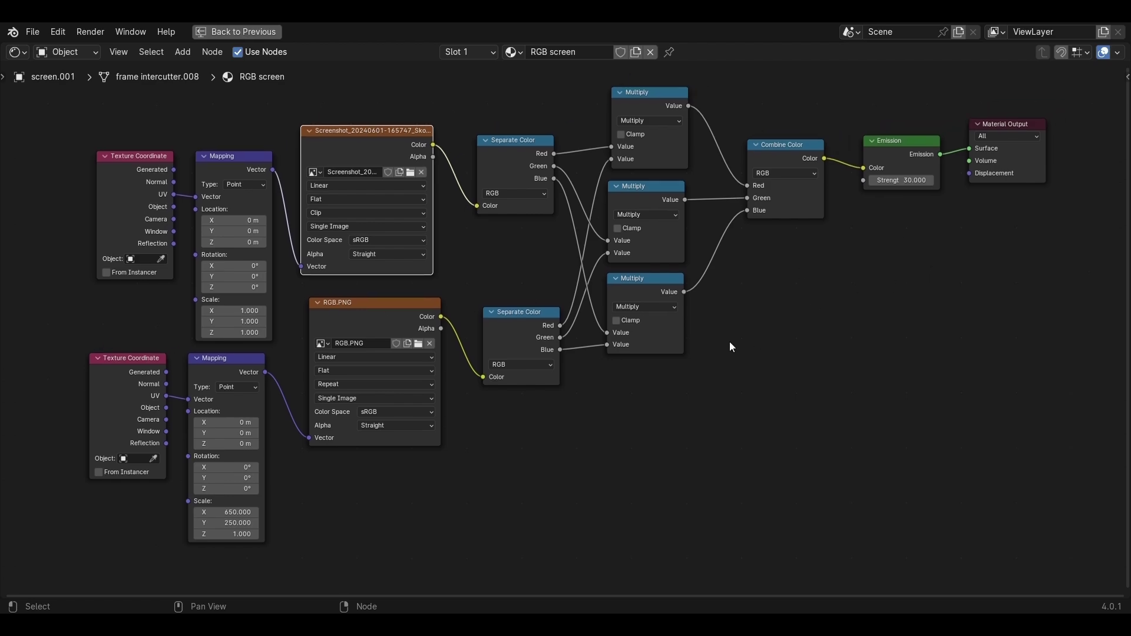
pyautogui.hotkey('ctrl', 'space')
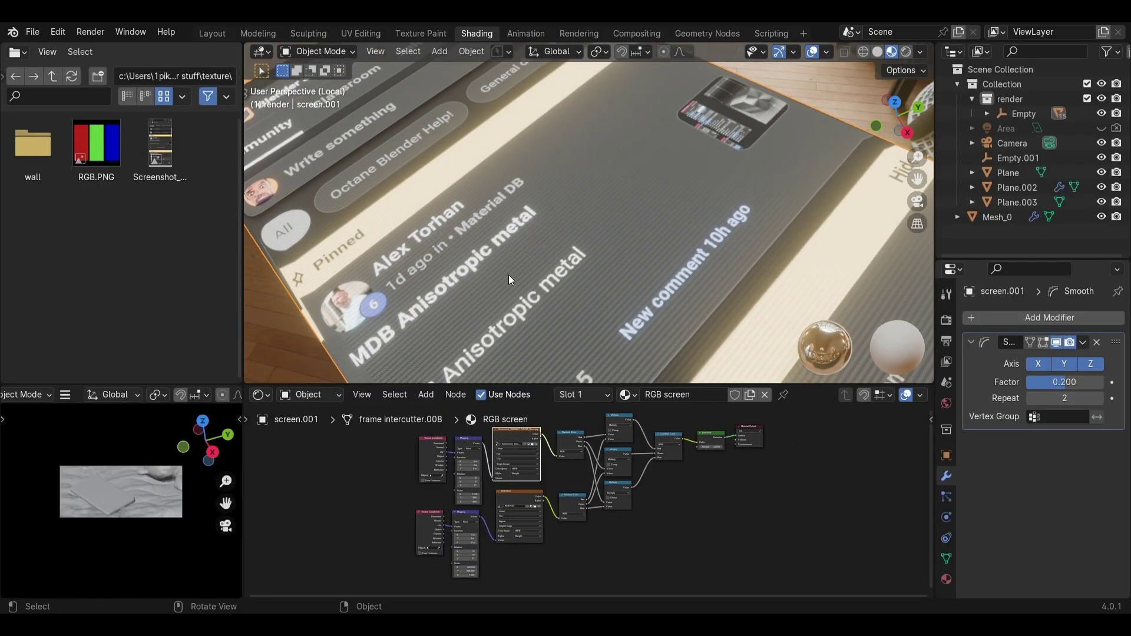
# - Preview the phone screen in Rendered shading to check the moiré RGB pixel grid, then return to Solid
pyautogui.moveTo(524, 273)
pyautogui.mouseDown(button='middle')
pyautogui.moveTo(542, 254)
pyautogui.moveTo(507, 274)
pyautogui.moveTo(488, 197)
pyautogui.moveTo(577, 196)
pyautogui.moveTo(562, 223)
pyautogui.moveTo(725, 161)
pyautogui.mouseUp(button='middle')
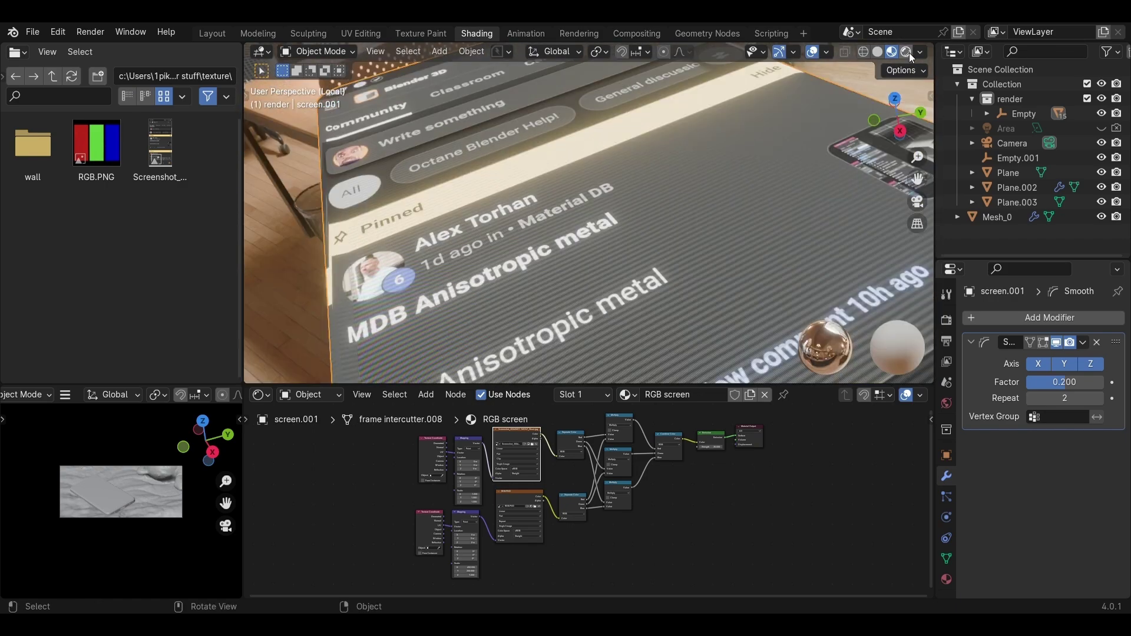
pyautogui.click(908, 52)
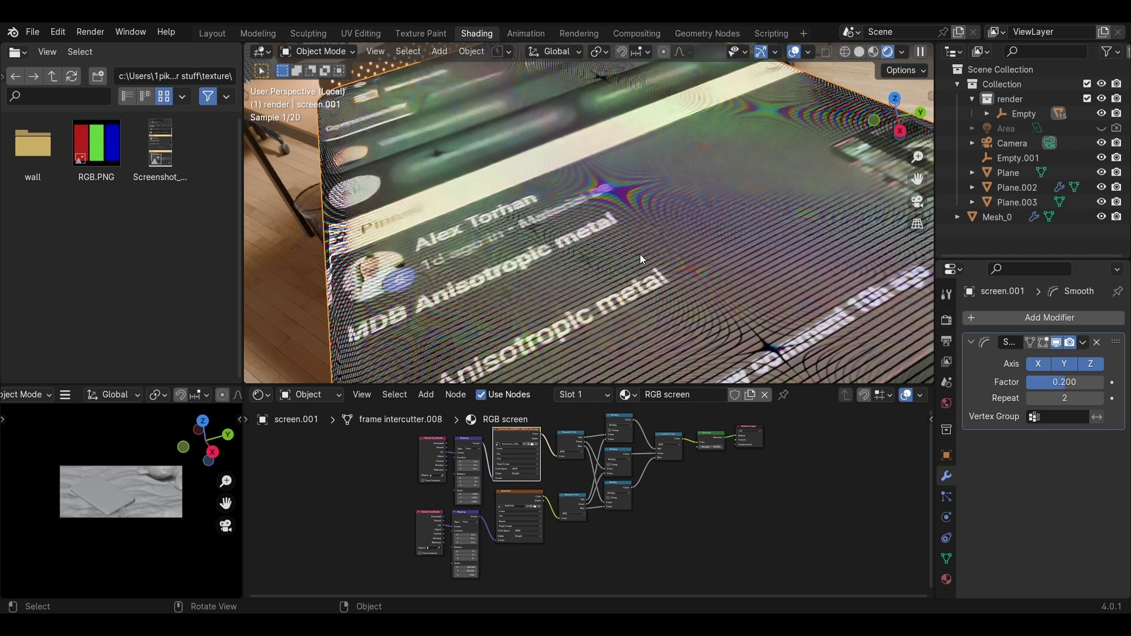
pyautogui.scroll(5, 647, 249)
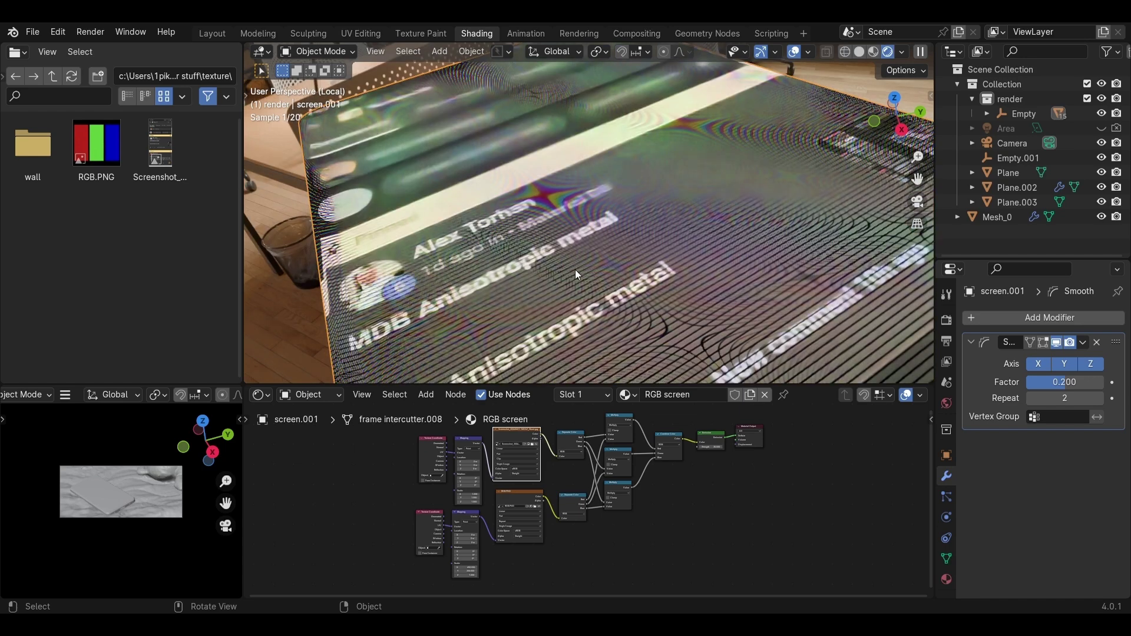
pyautogui.moveTo(541, 232); pyautogui.dragTo(785, 136, button='middle')
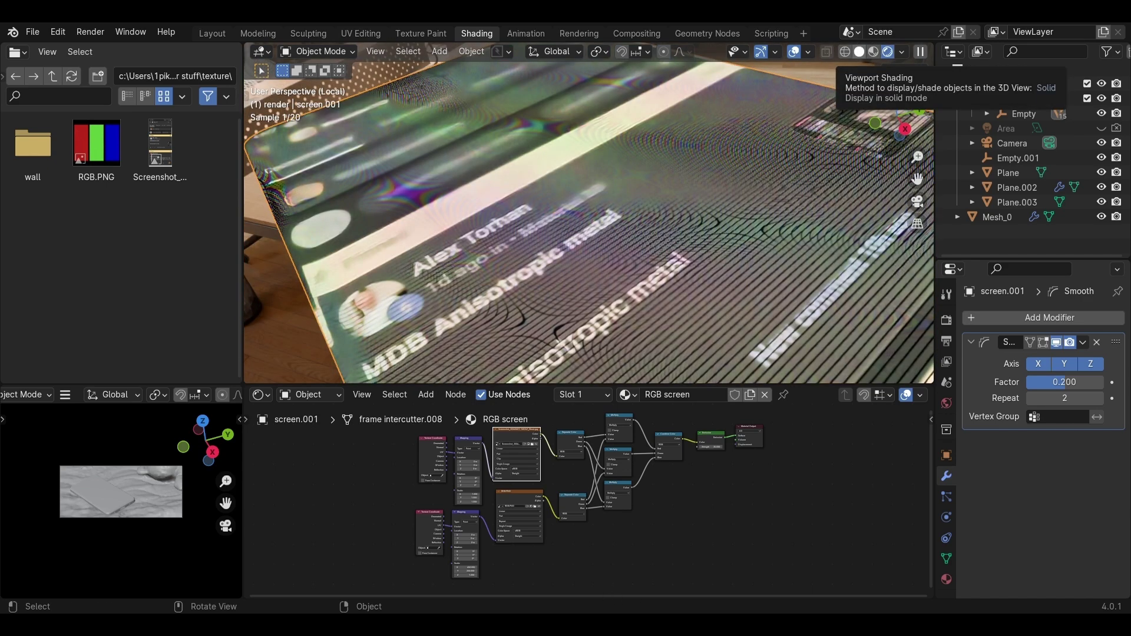
pyautogui.click(859, 52)
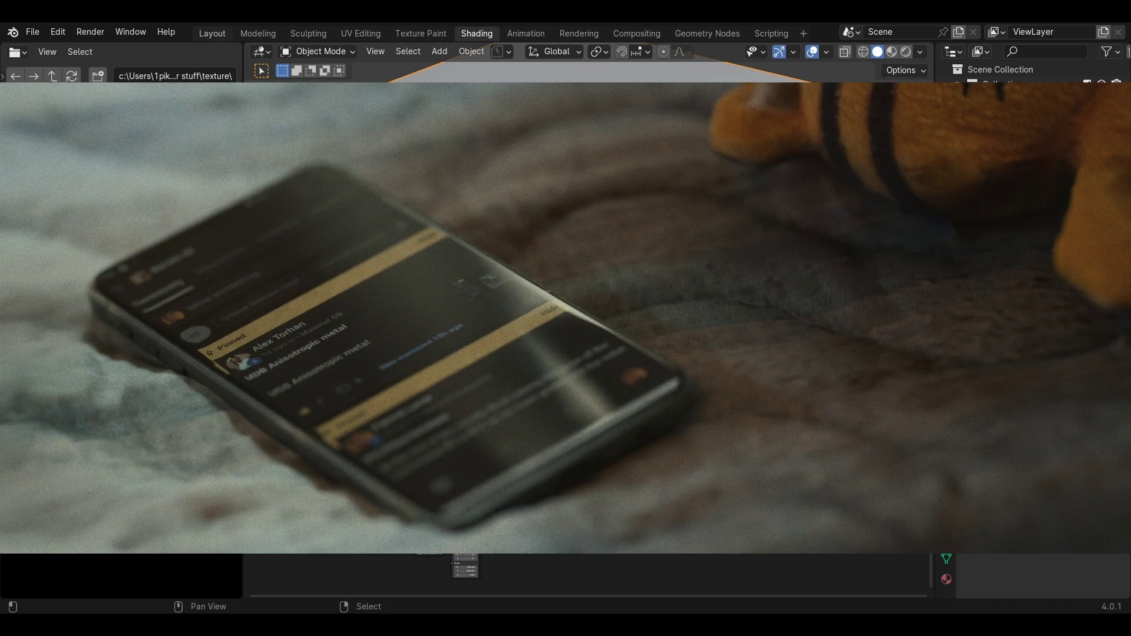
# - Switch to the Layout workspace and orbit around the bed scene
pyautogui.click(213, 33)
pyautogui.moveTo(648, 195); pyautogui.dragTo(684, 217, button='middle')
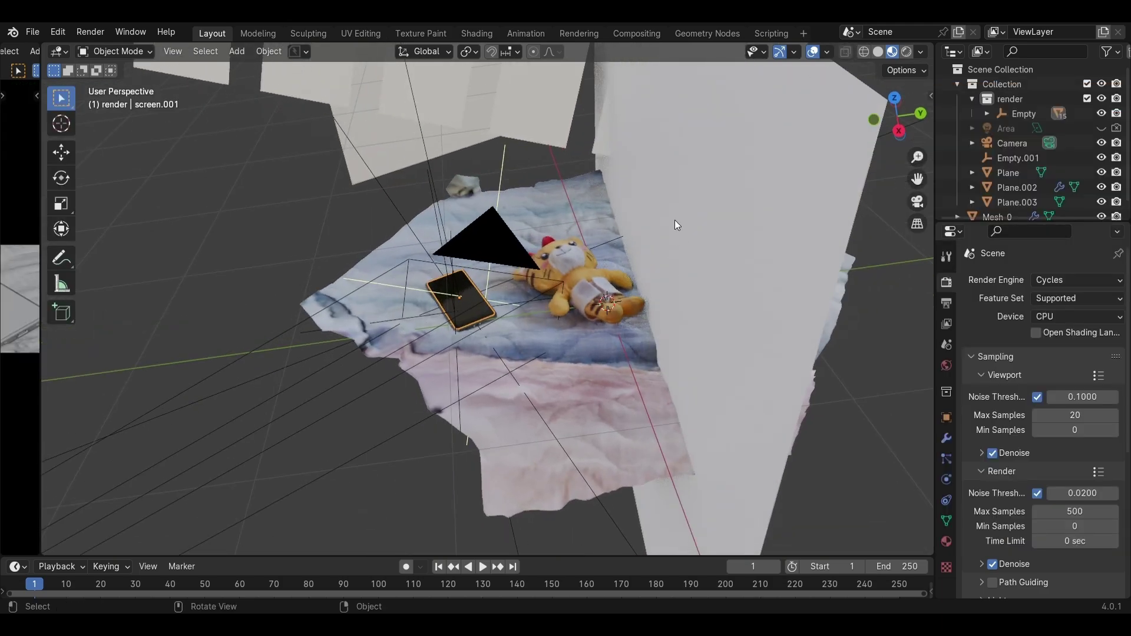
pyautogui.moveTo(631, 125); pyautogui.dragTo(648, 212, button='middle')
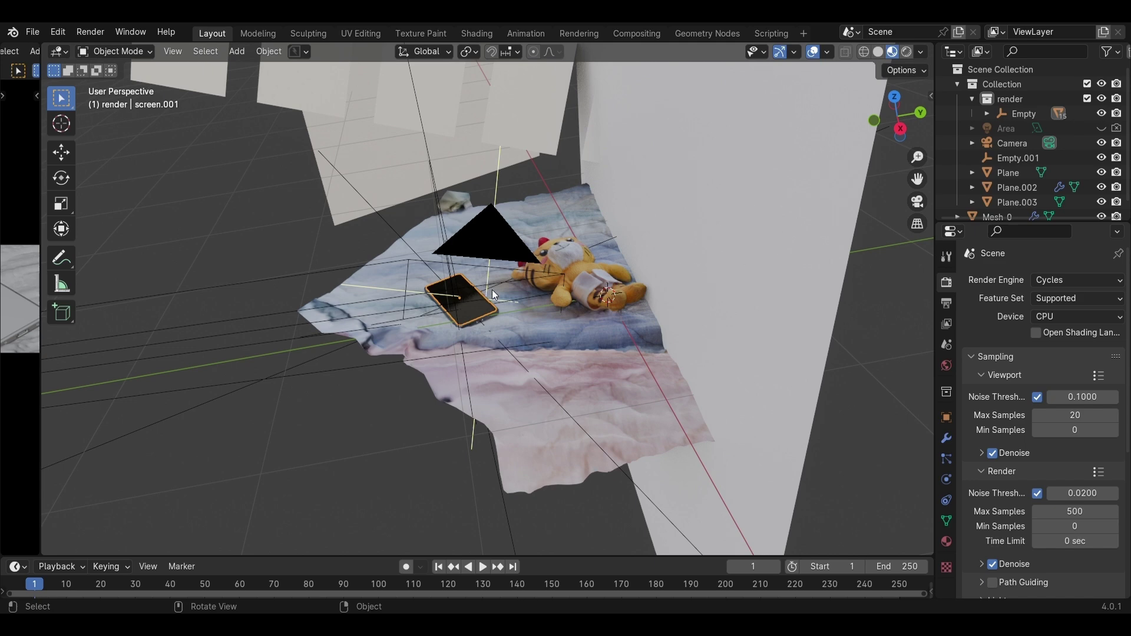
# - Expand the Light Paths render panel showing 8 total, 4 diffuse and 4 glossy bounces
pyautogui.scroll(-5, 1009, 368)
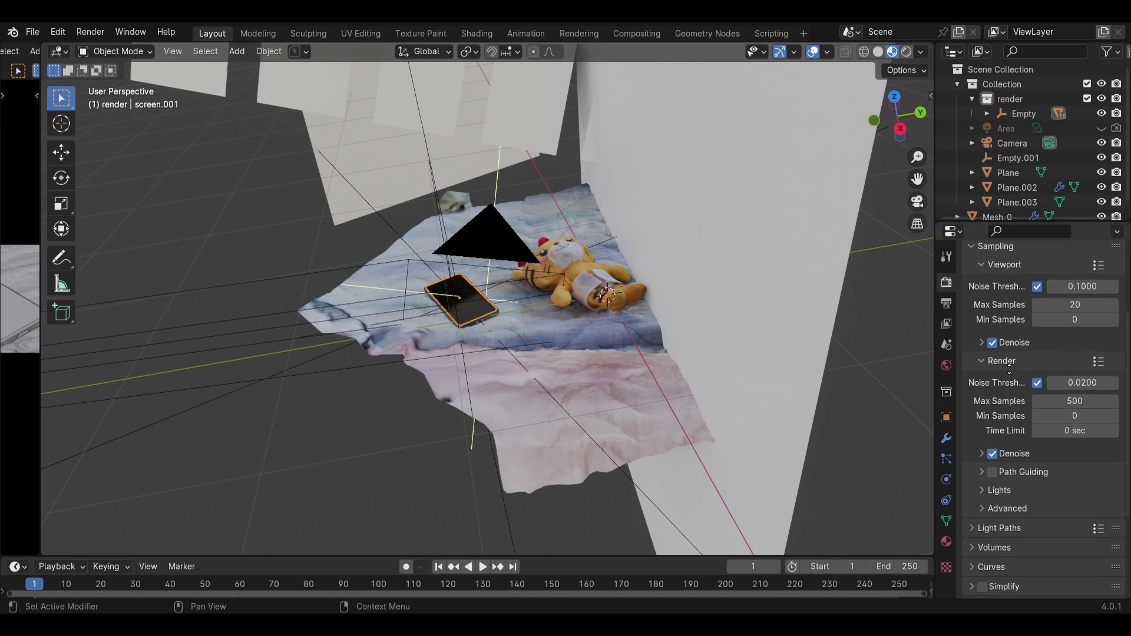
pyautogui.scroll(2, 988, 478)
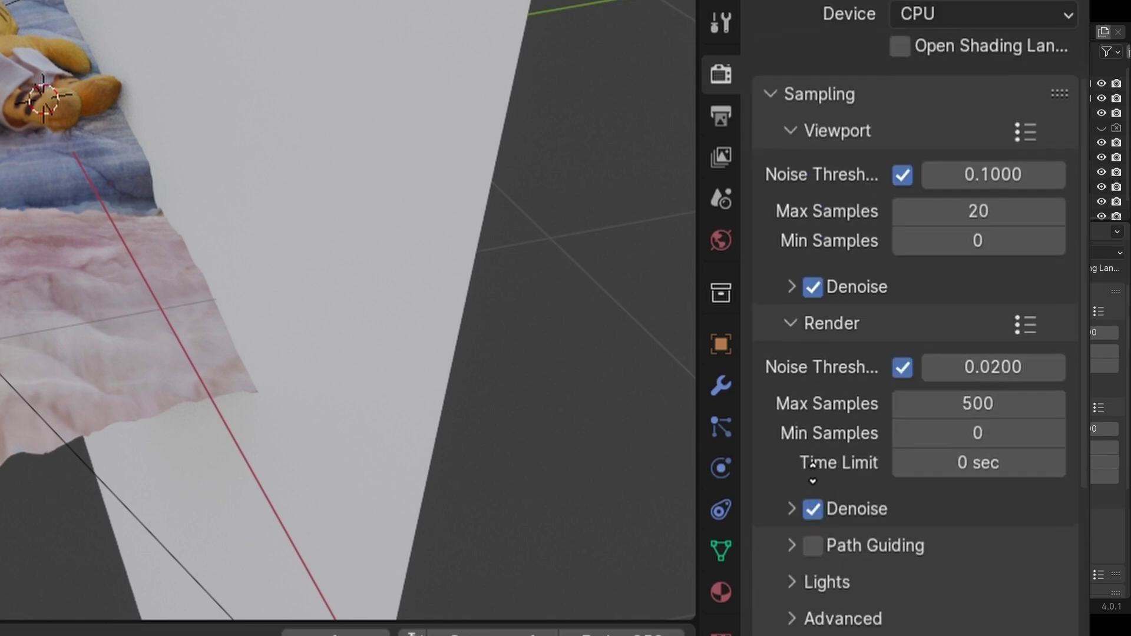
pyautogui.moveTo(814, 473); pyautogui.dragTo(765, 286, button='middle')
pyautogui.click(771, 448)
pyautogui.moveTo(771, 448); pyautogui.dragTo(787, 168, button='middle')
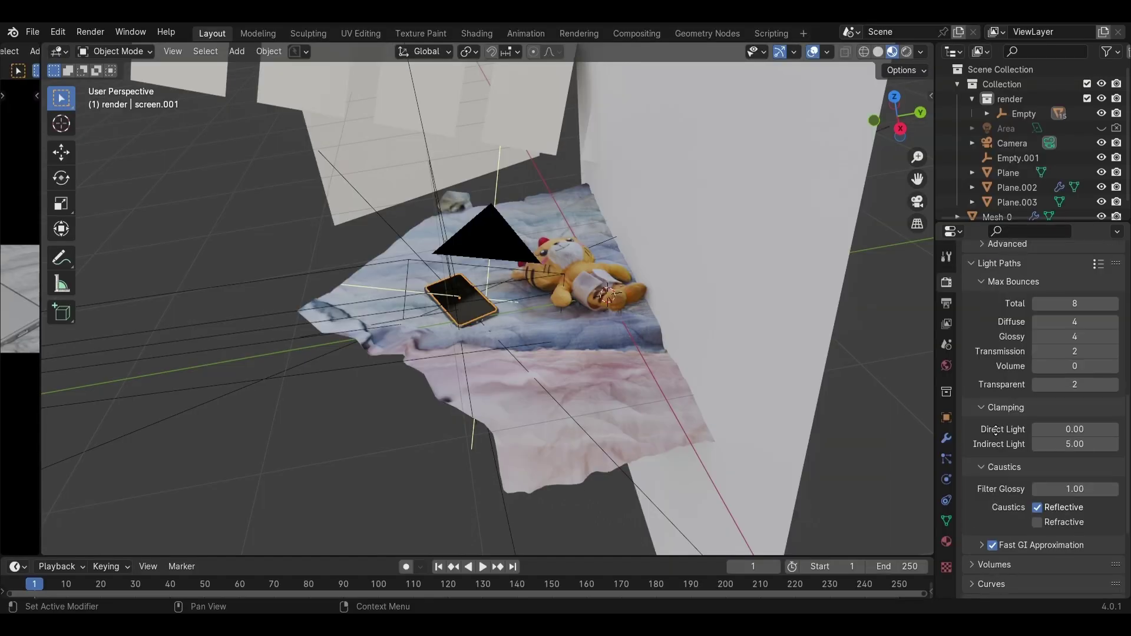
pyautogui.scroll(-1, 996, 430)
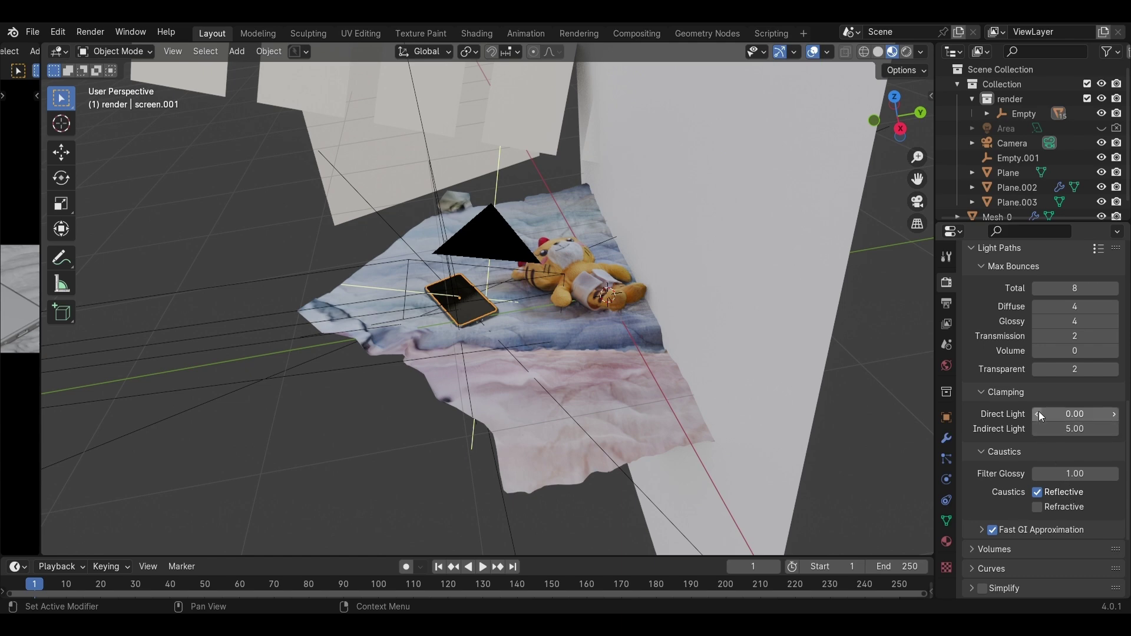
pyautogui.scroll(9, 1038, 411)
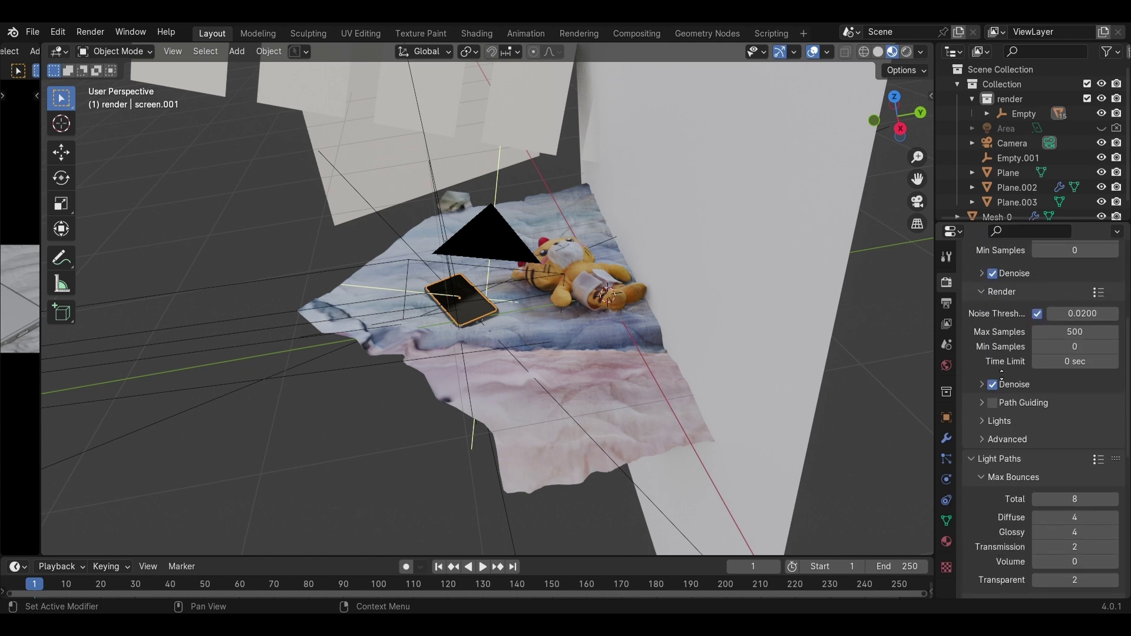
pyautogui.scroll(5, 1011, 450)
pyautogui.moveTo(749, 356); pyautogui.dragTo(566, 259, button='middle')
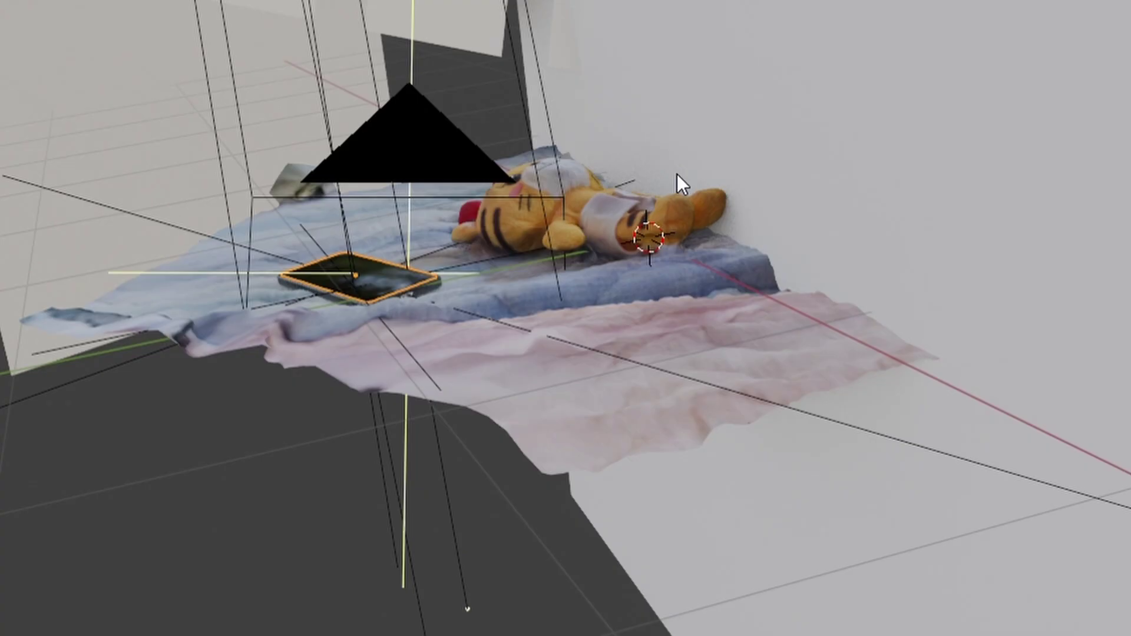
pyautogui.moveTo(677, 175); pyautogui.dragTo(683, 234, button='middle')
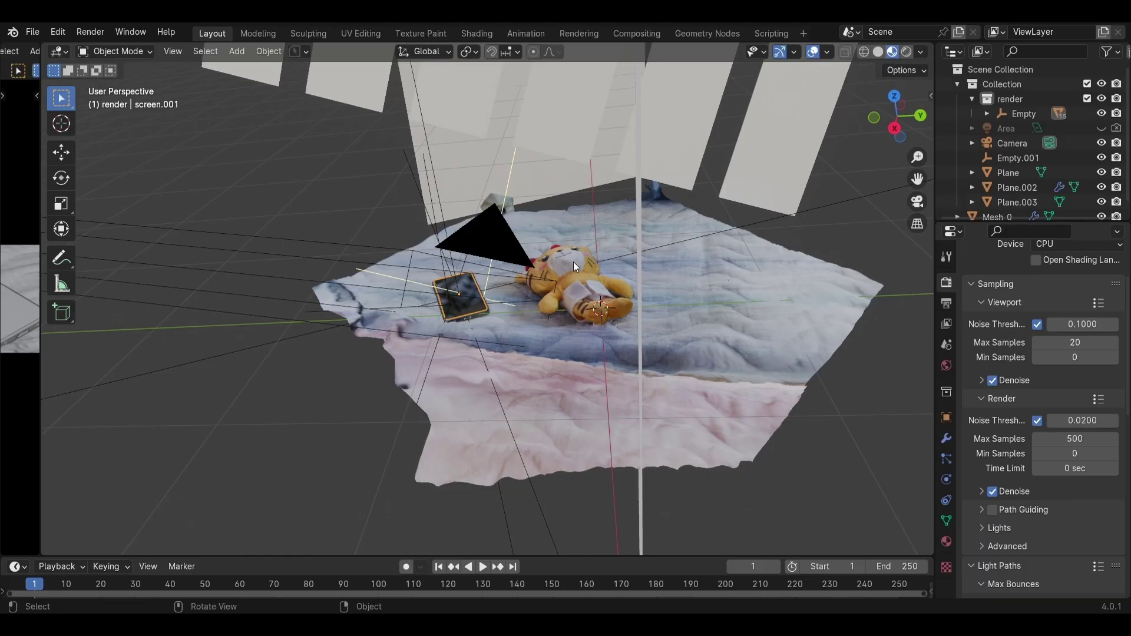
pyautogui.moveTo(575, 265)
pyautogui.mouseDown(button='middle')
pyautogui.moveTo(544, 265)
pyautogui.moveTo(577, 253)
pyautogui.moveTo(577, 268)
pyautogui.moveTo(593, 267)
pyautogui.moveTo(579, 281)
pyautogui.mouseUp(button='middle')
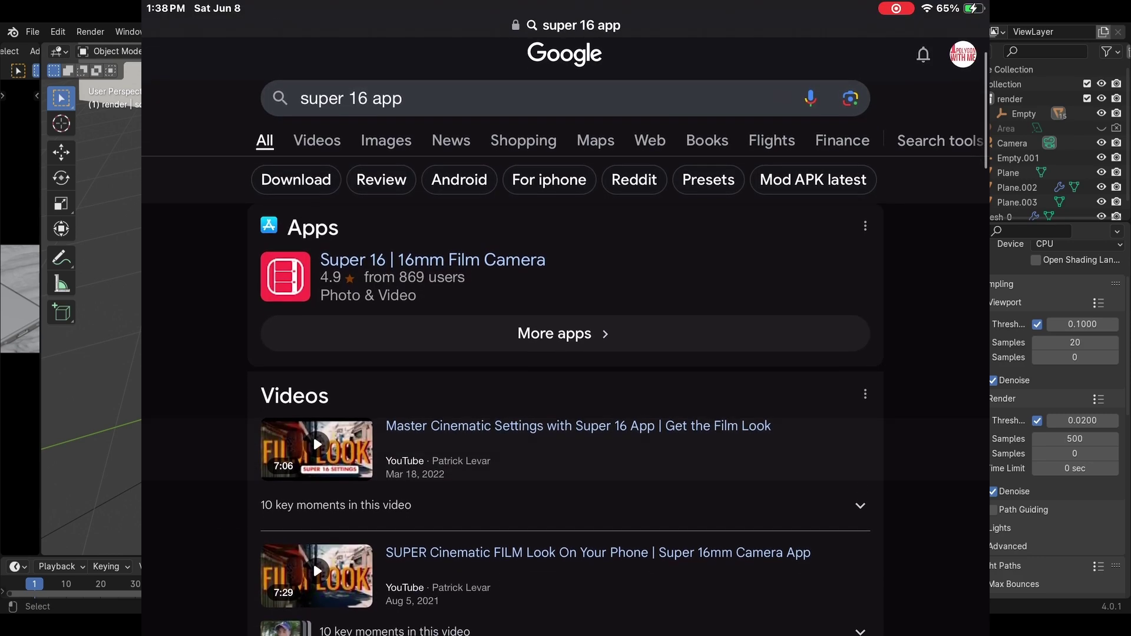
# - Scroll the 'super 16 app' results, then frame Mesh_0 in Blender and orbit close to the tiger and phone
pyautogui.scroll(-1, 566, 334)
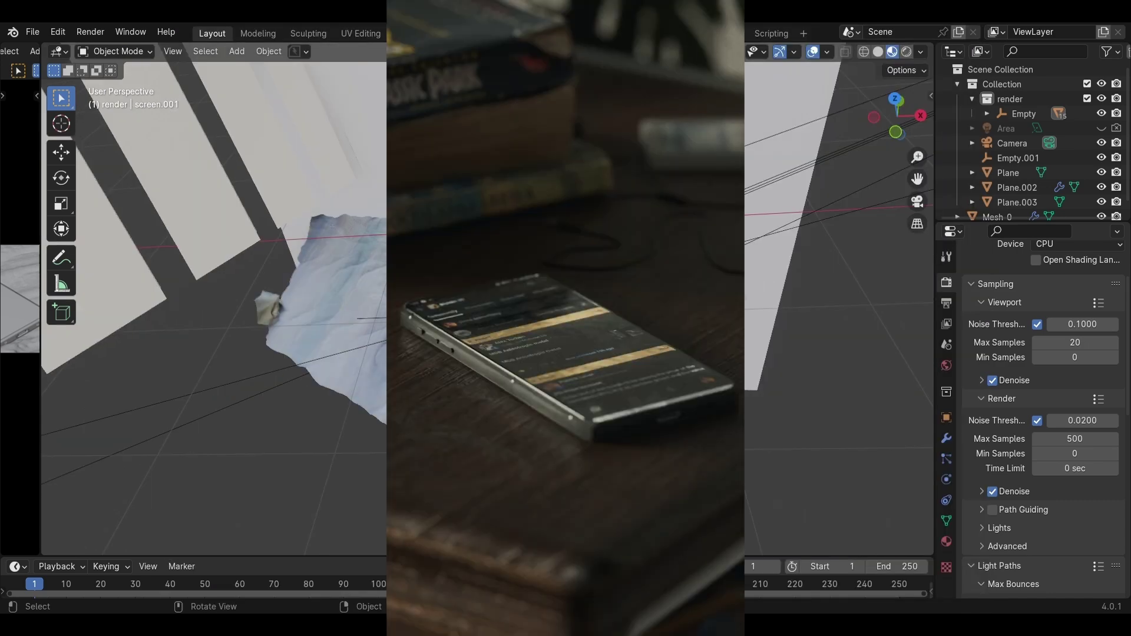
pyautogui.click(993, 216)
pyautogui.press('KP_Decimal')
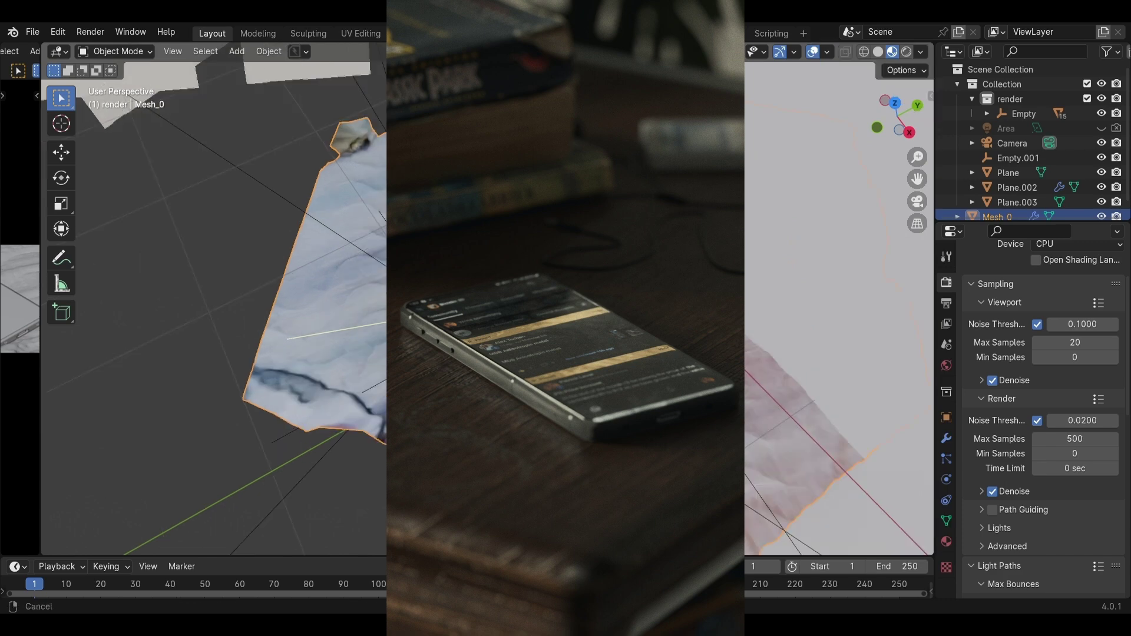
pyautogui.moveTo(624, 276); pyautogui.dragTo(717, 400, button='middle')
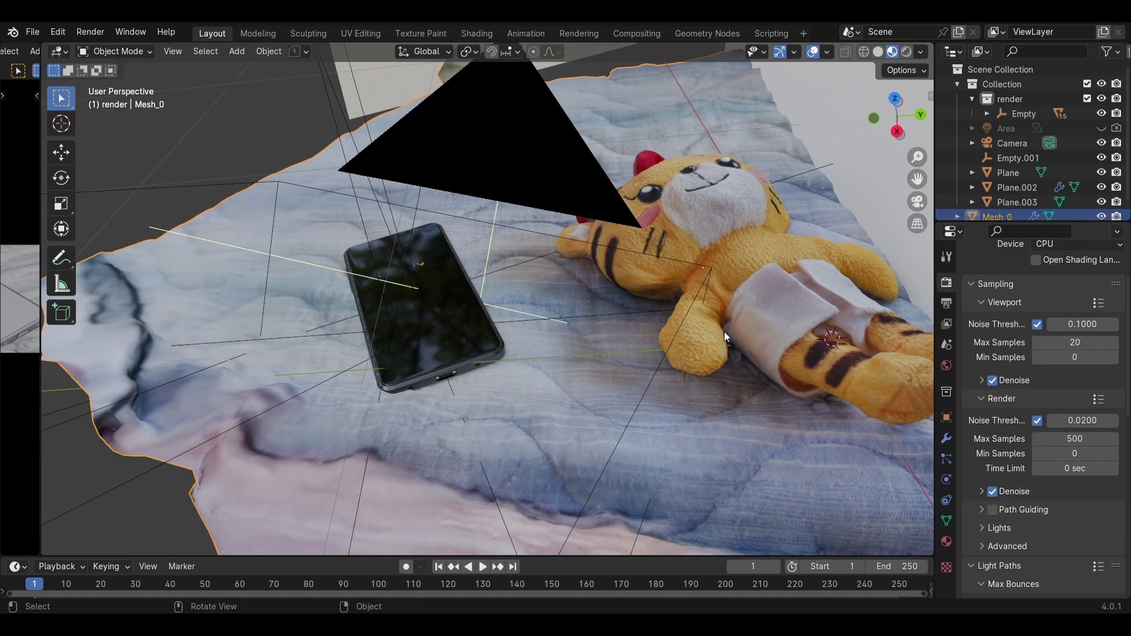
pyautogui.keyDown('ctrl'); pyautogui.moveTo(671, 298); pyautogui.dragTo(675, 430, button='middle'); pyautogui.keyUp('ctrl')
pyautogui.moveTo(556, 377); pyautogui.dragTo(567, 378, button='middle')
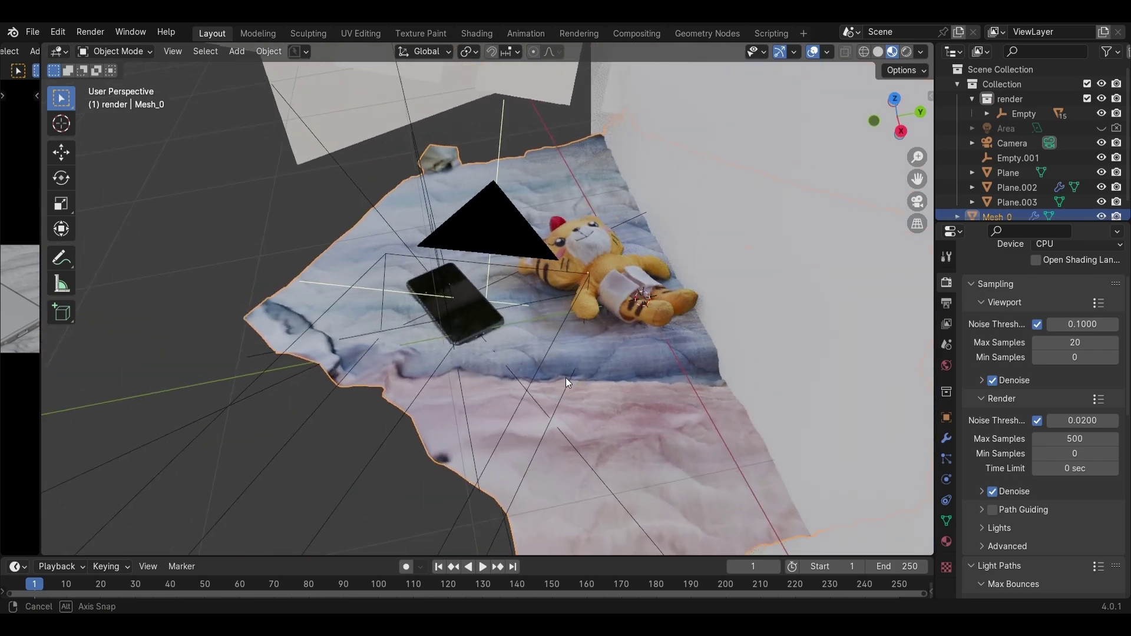